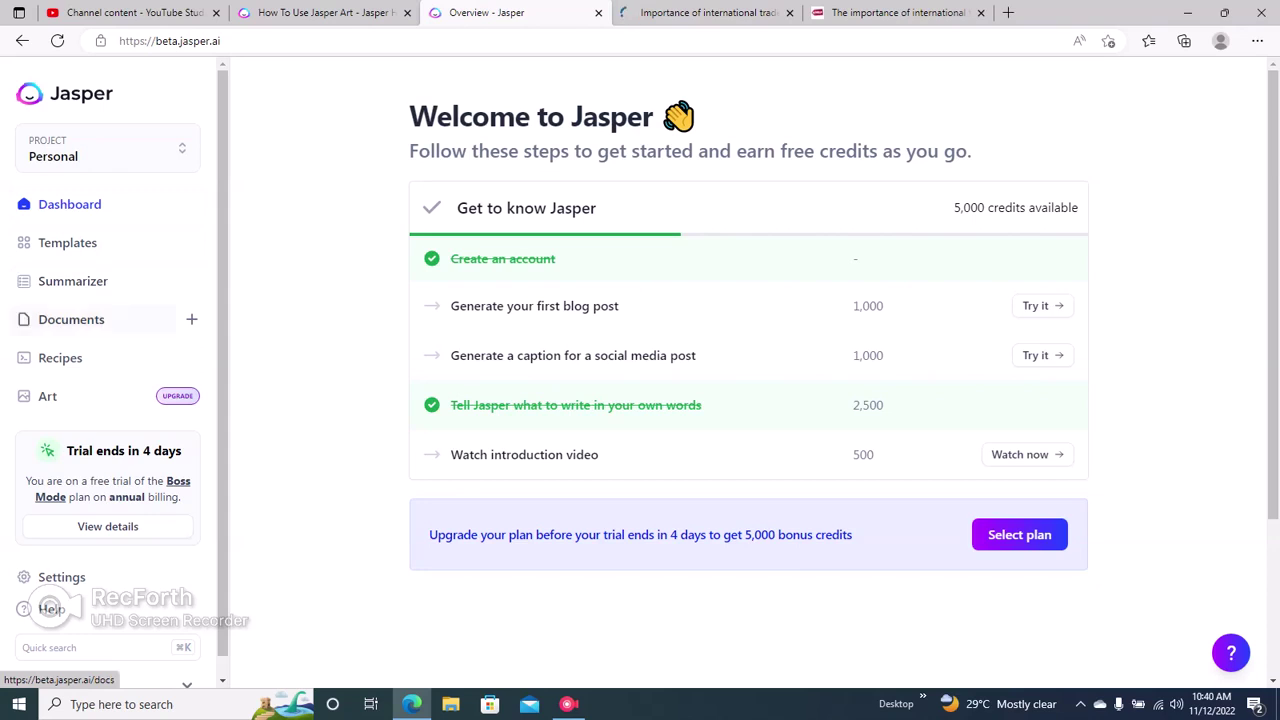
# Step: Go to the Documents page from Jasper's left sidebar
pyautogui.click(71, 319)
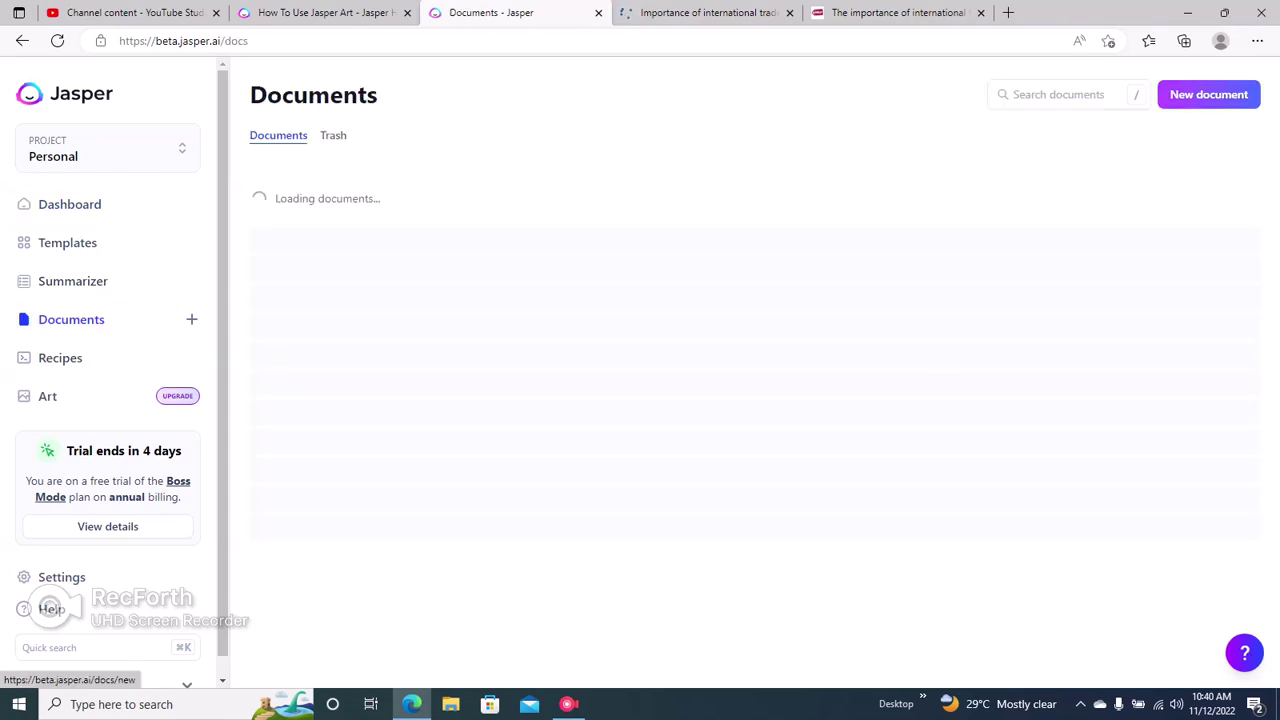
# Step: Create a blank untitled document from scratch and focus the content brief field
pyautogui.click(1209, 94)
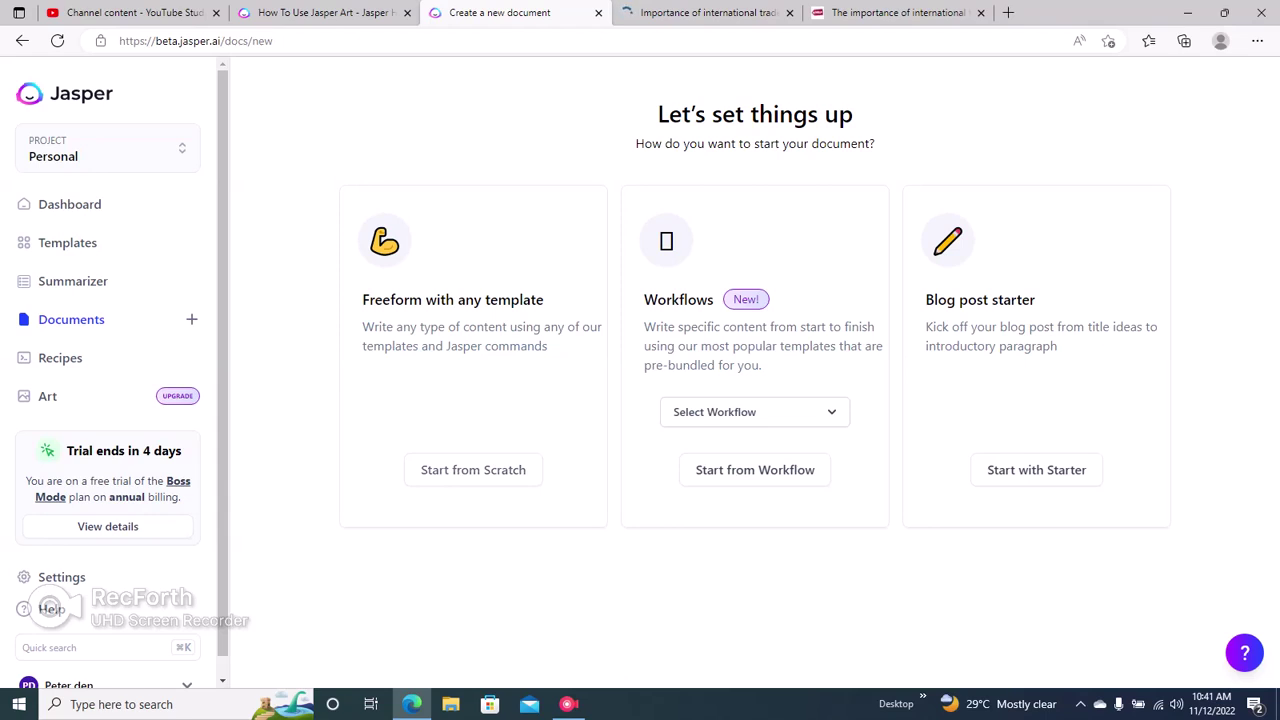
pyautogui.press('Tab')
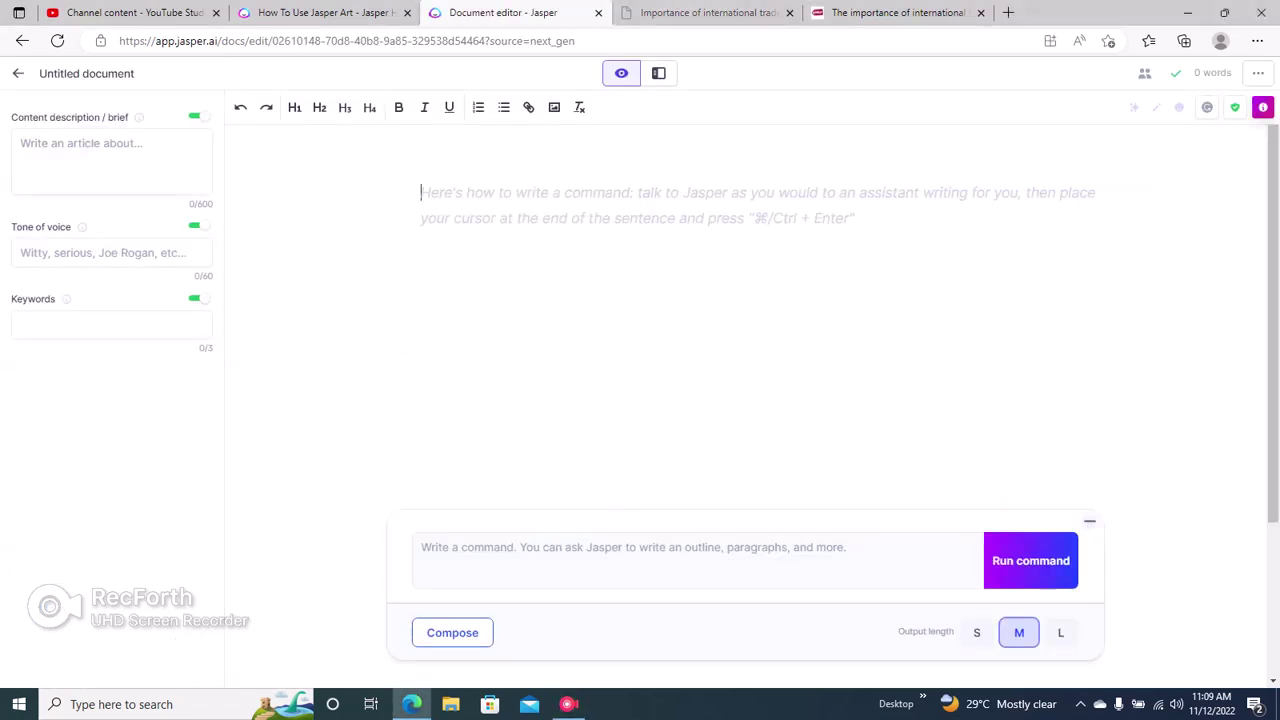
pyautogui.click(150, 145)
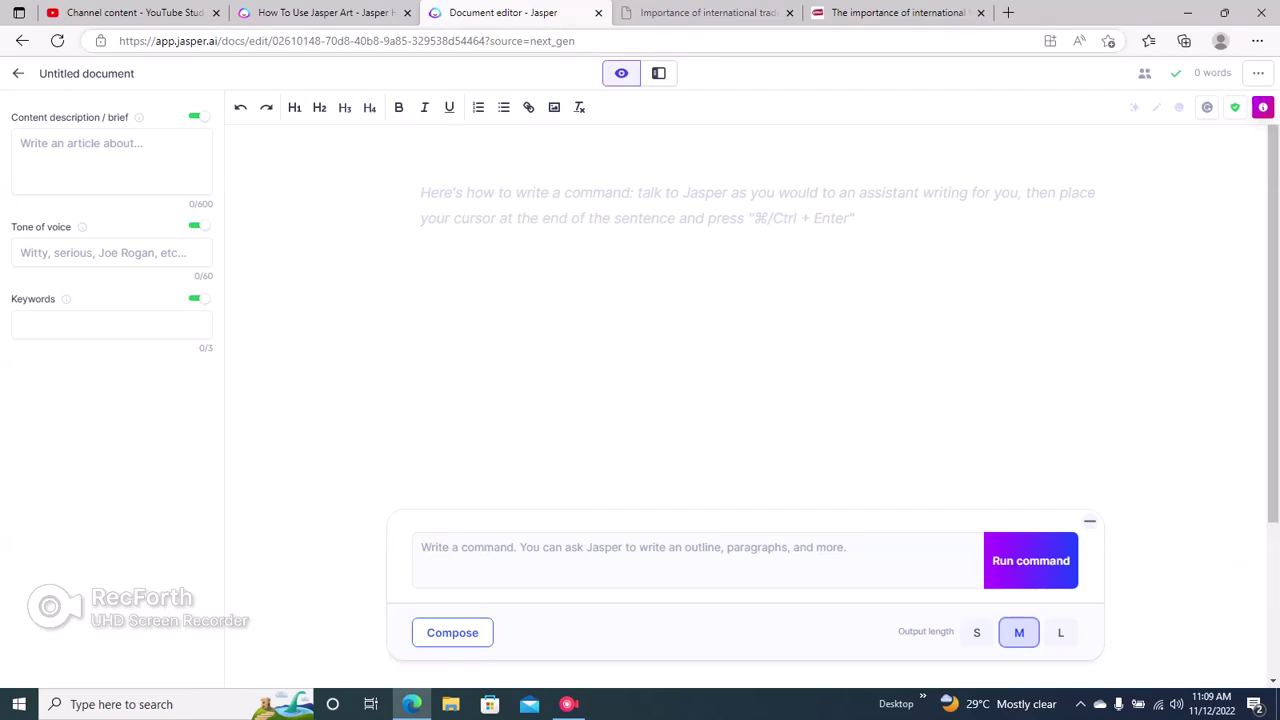
pyautogui.hotkey('ctrl', 'Tab')
pyautogui.scroll(3, 480, 400)
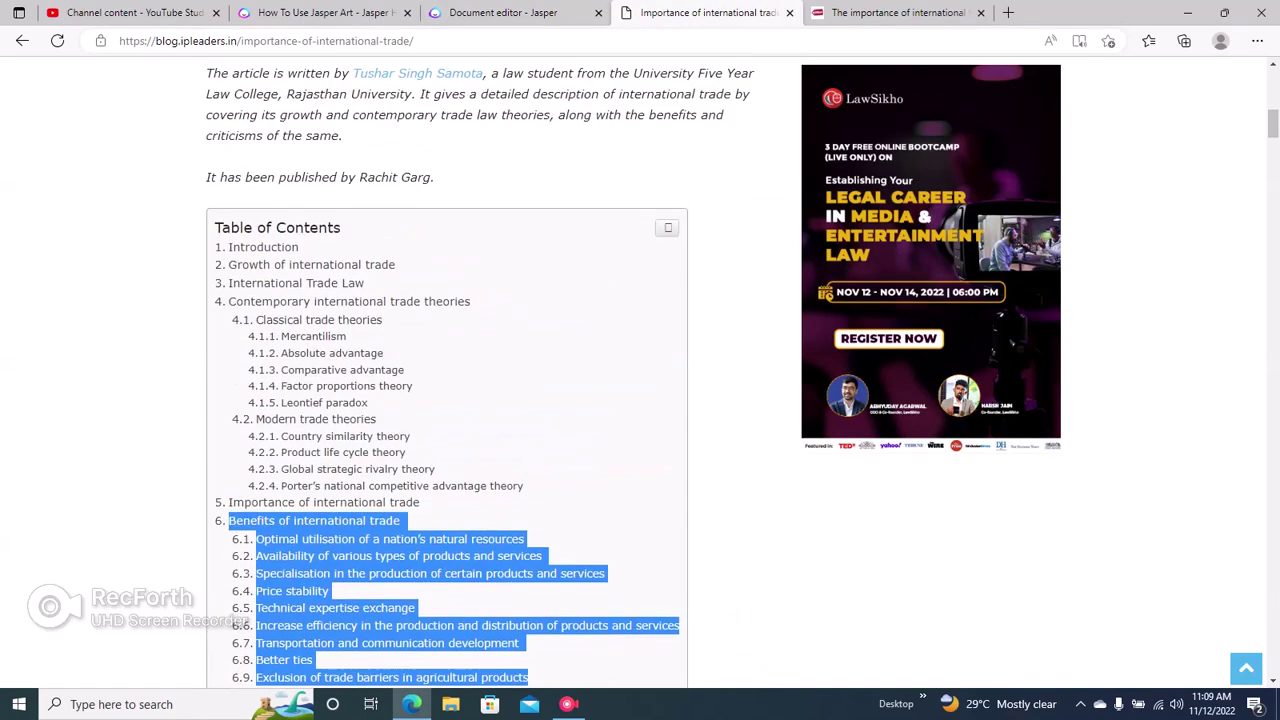
pyautogui.scroll(3, 480, 400)
pyautogui.scroll(5, 480, 300)
pyautogui.scroll(2, 480, 300)
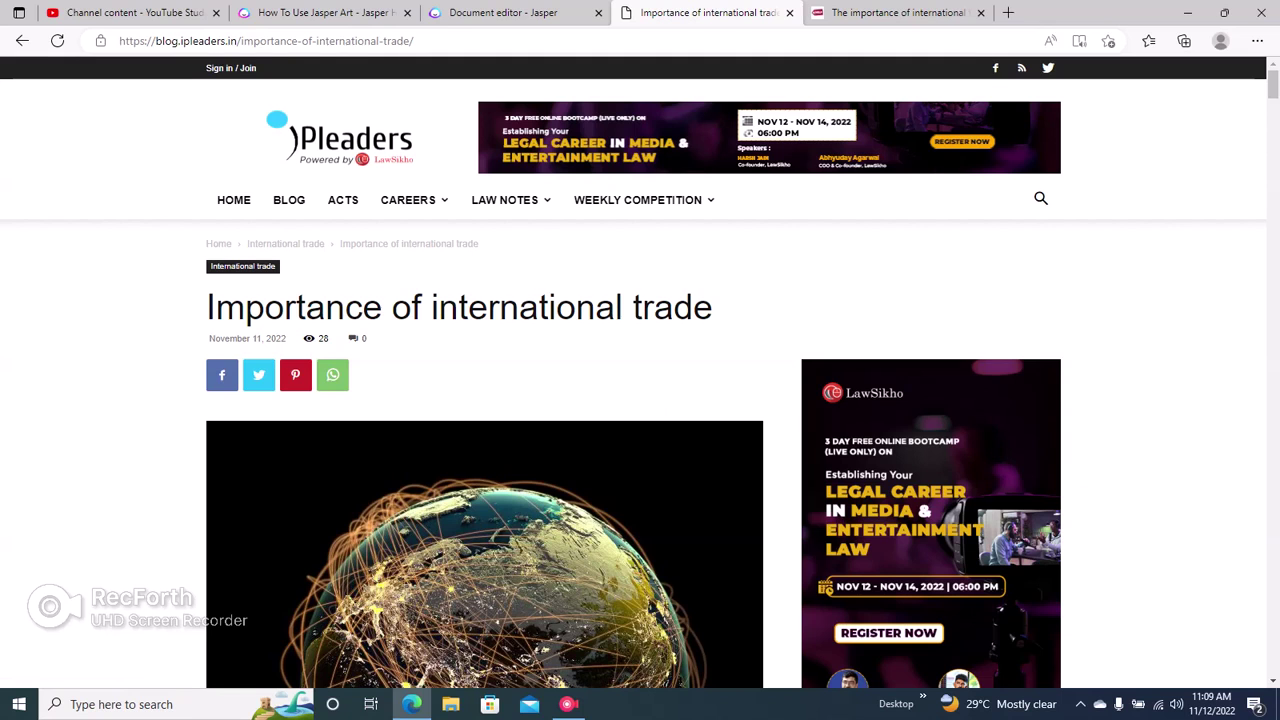
pyautogui.scroll(-2, 640, 400)
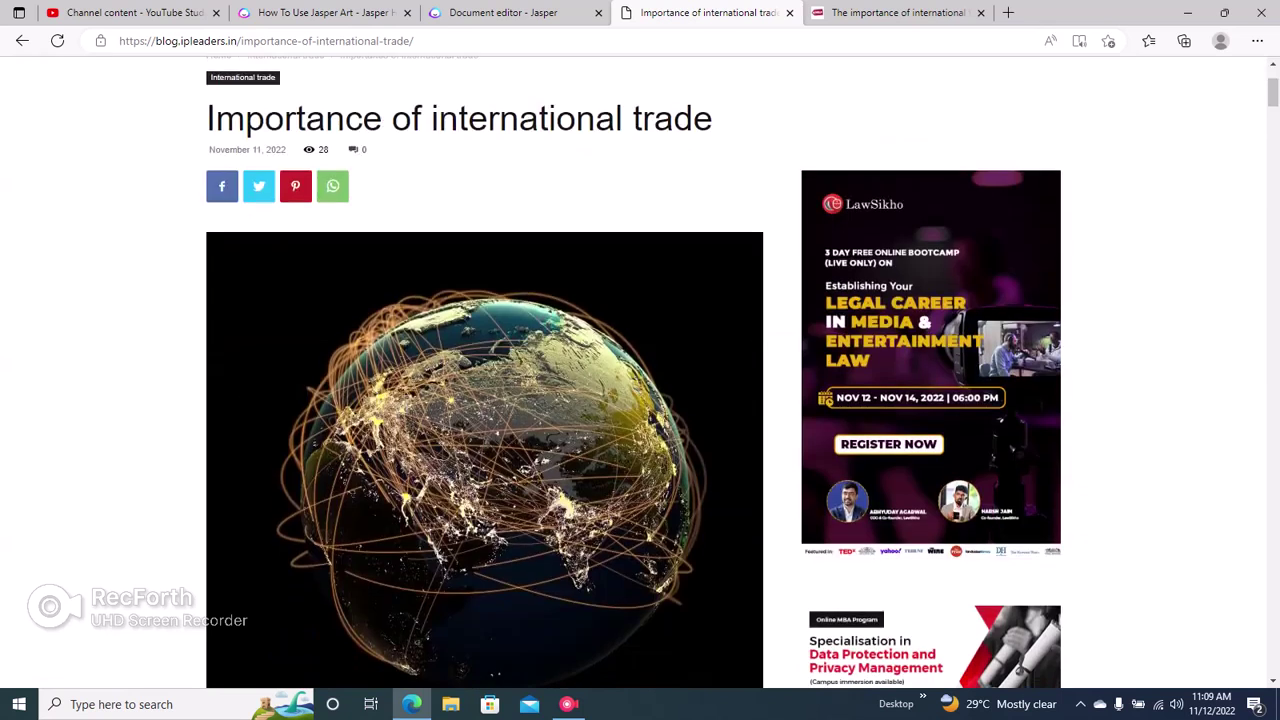
pyautogui.scroll(-3, 640, 400)
pyautogui.scroll(-2, 640, 400)
pyautogui.scroll(-2, 640, 400)
pyautogui.scroll(-1, 265, 95)
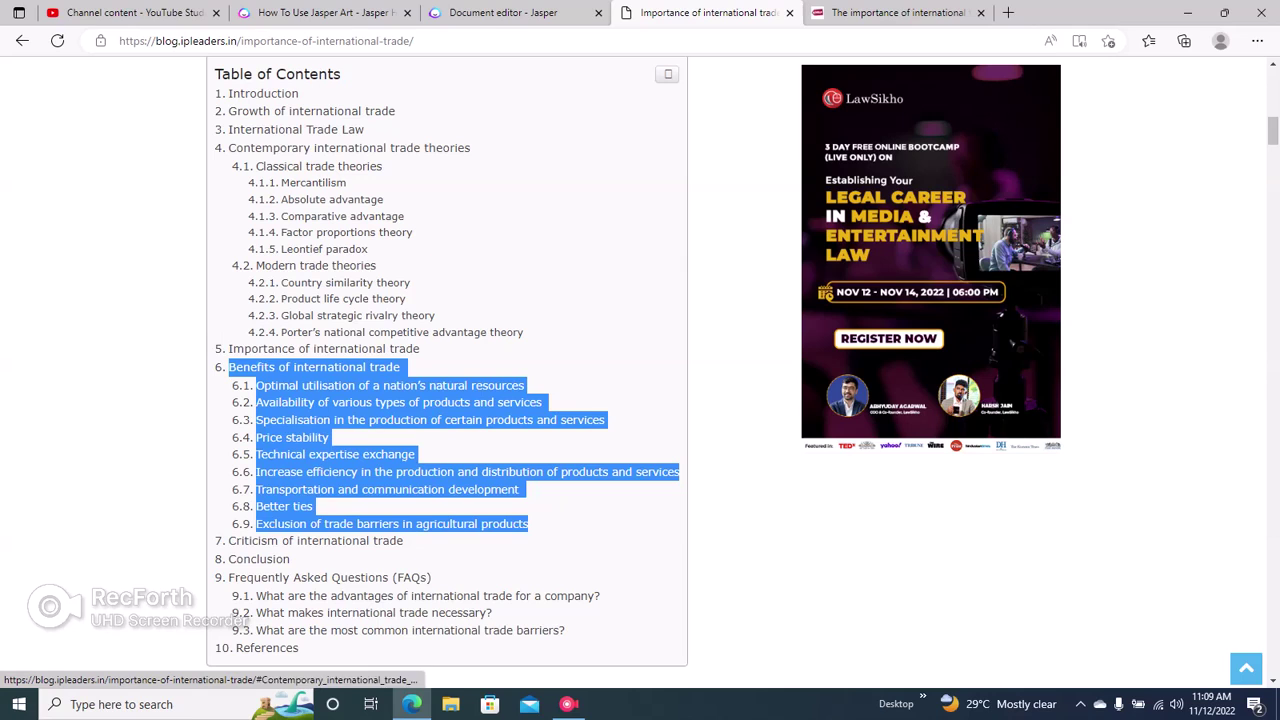
pyautogui.hotkey('ctrl', 'pageup')
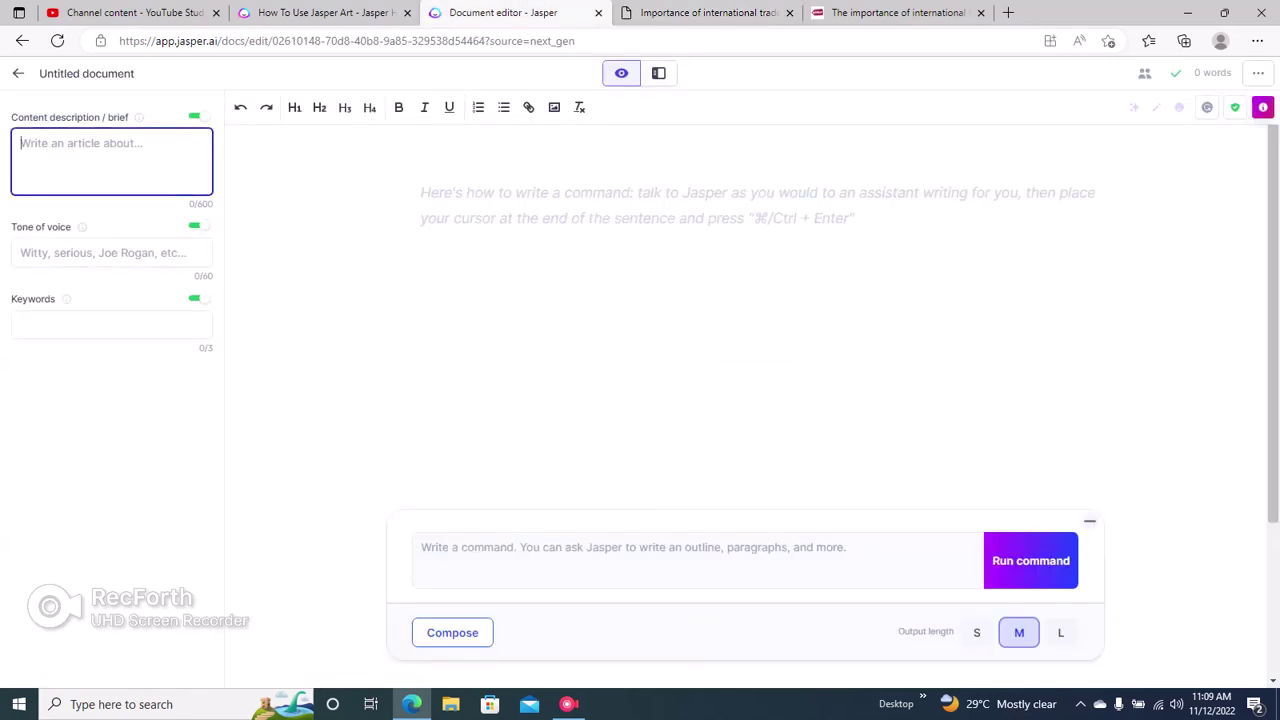
# Step: Enter the brief 'Write an essay on the importance of international trade' with a new line below
pyautogui.moveTo(12, 117); pyautogui.dragTo(128, 117)
pyautogui.click(110, 160)
pyautogui.write('Write an ')
pyautogui.write('essay b')
pyautogui.press('BackSpace')
pyautogui.write('on ')
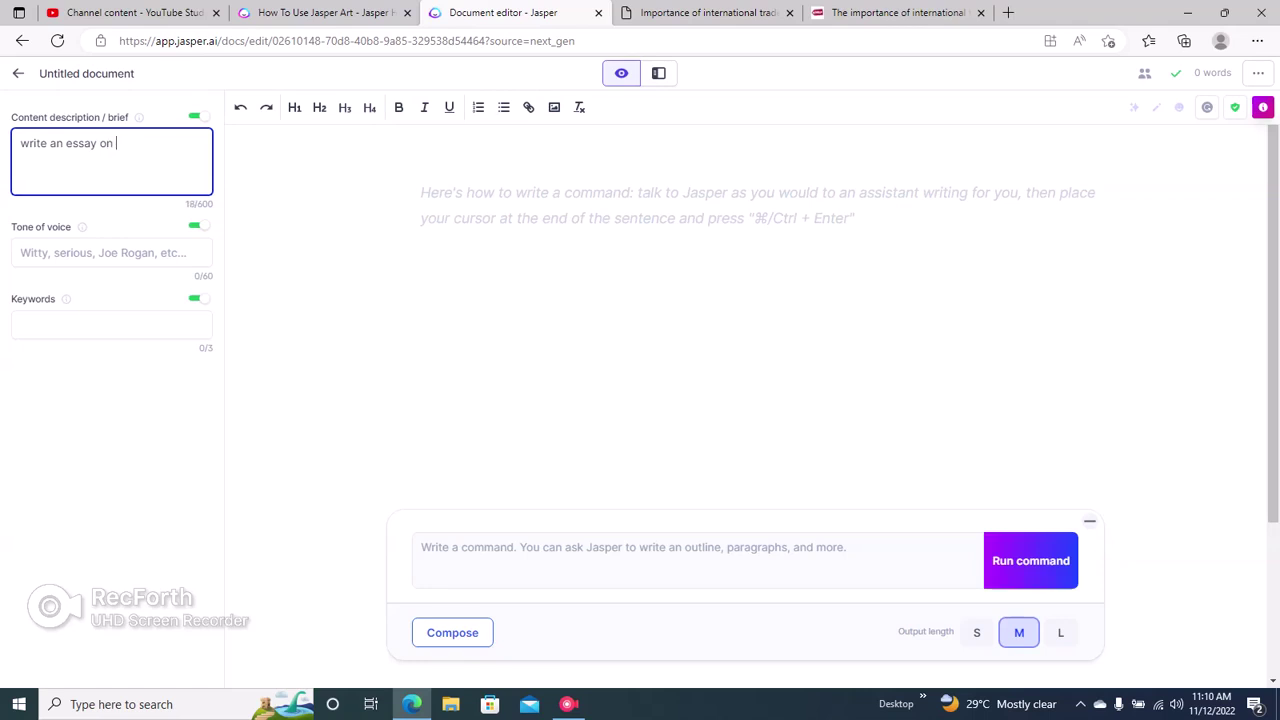
pyautogui.write('the ui')
pyautogui.press('BackSpace')
pyautogui.press('BackSpace')
pyautogui.write('importance of international ')
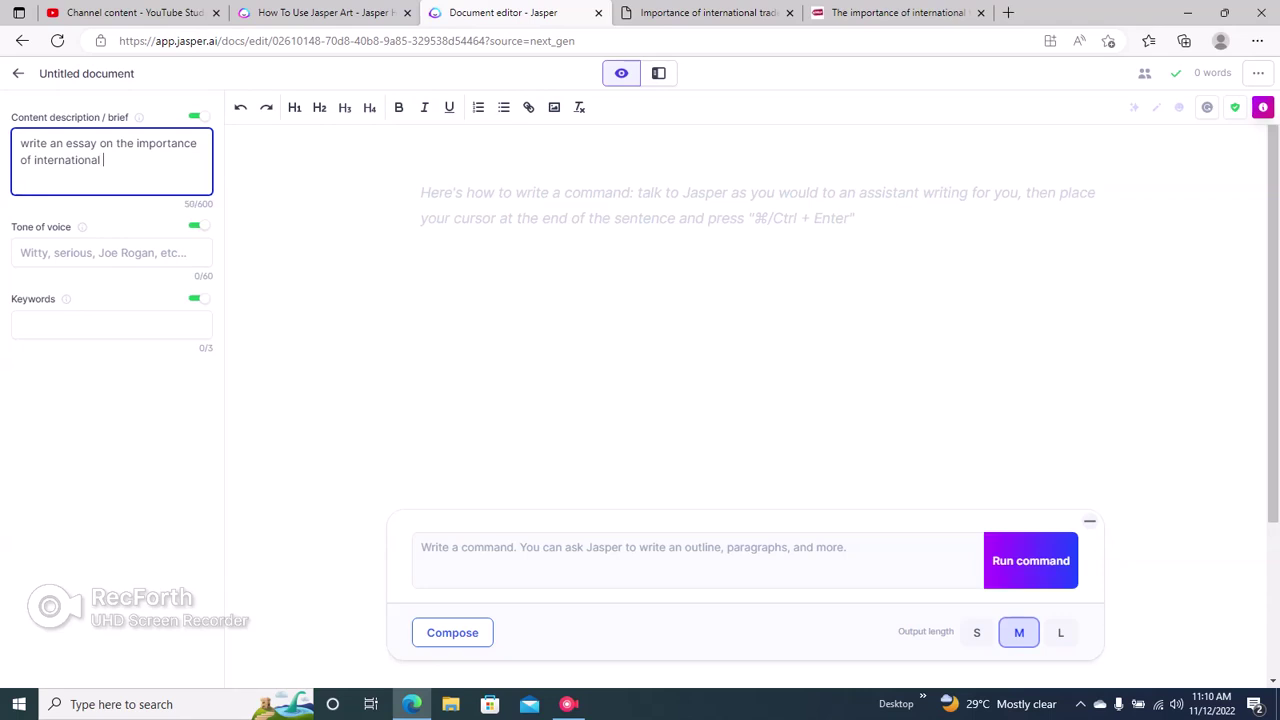
pyautogui.write('trade')
pyautogui.press('Return')
pyautogui.press('Return')
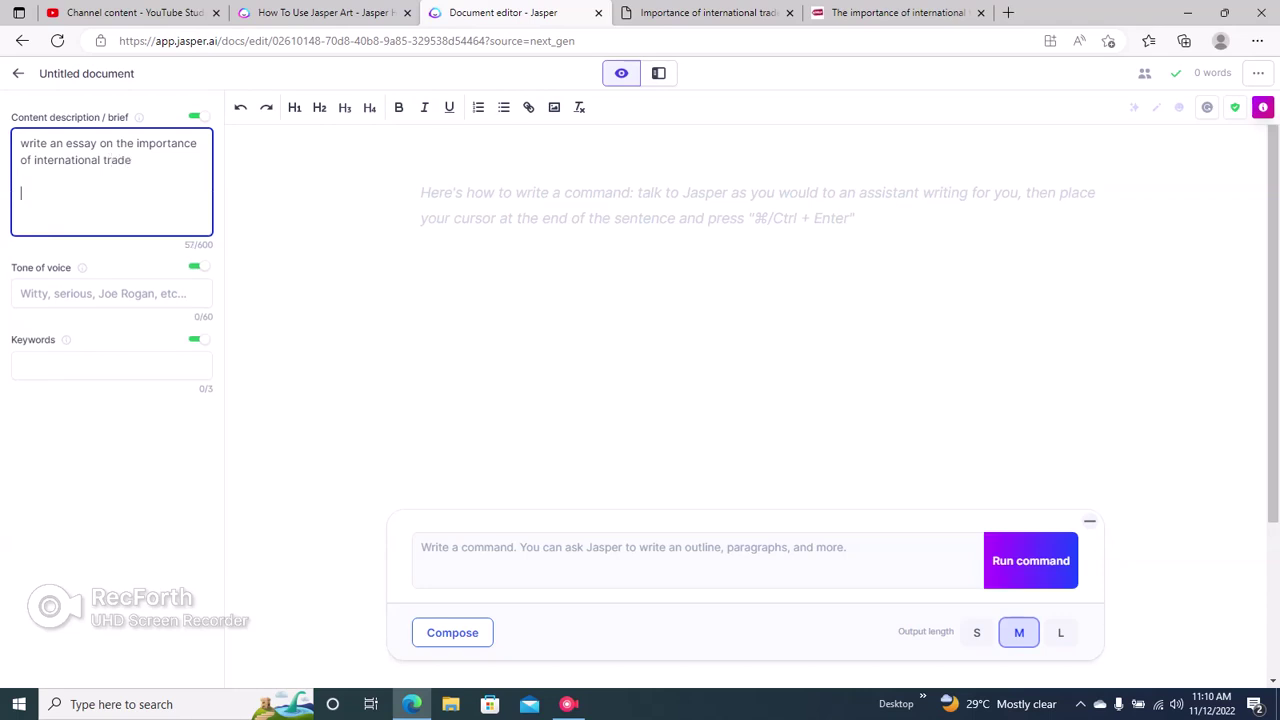
# Step: Add an 'Introduction' line and paste the copied benefits-of-trade list beneath it
pyautogui.click(708, 12)
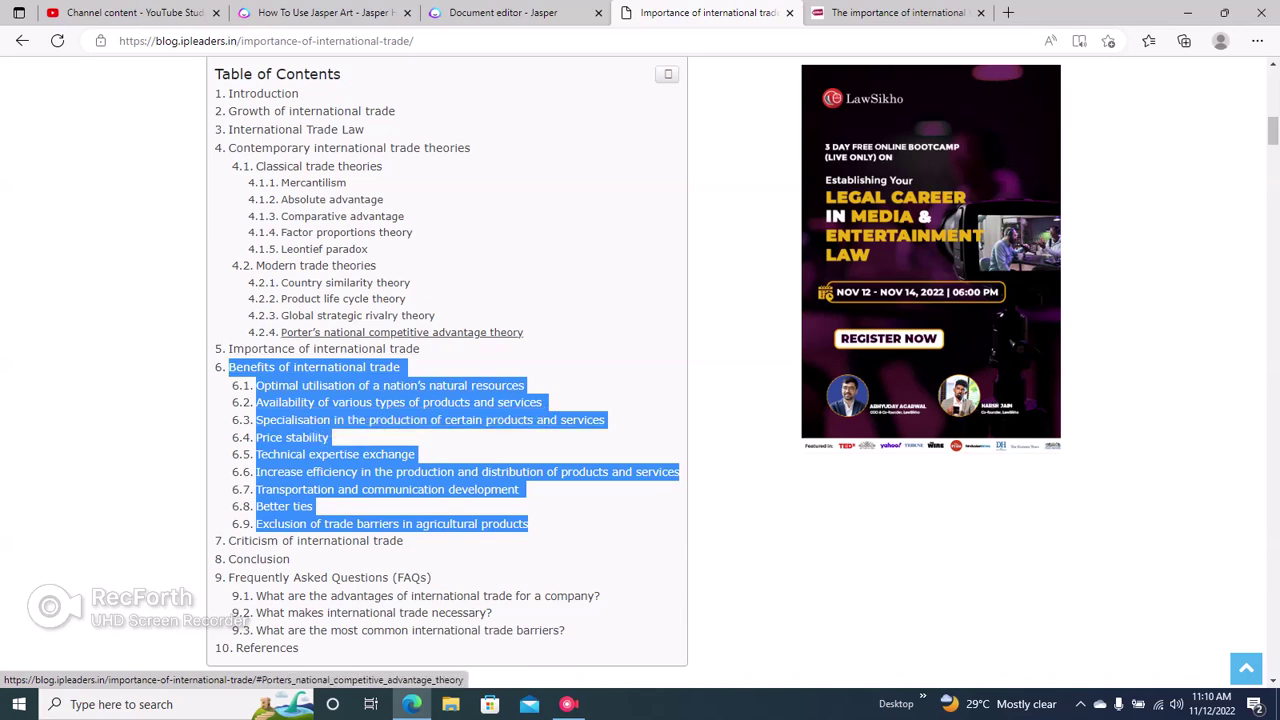
pyautogui.click(740, 400)
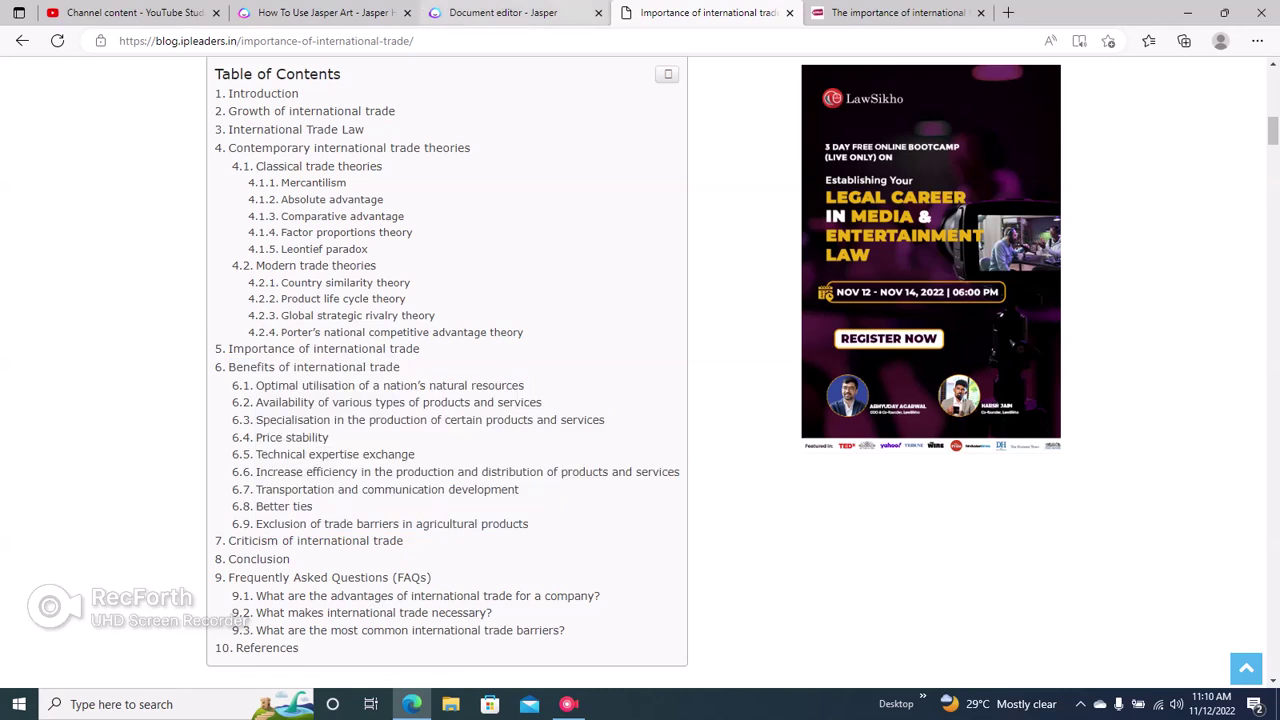
pyautogui.click(470, 12)
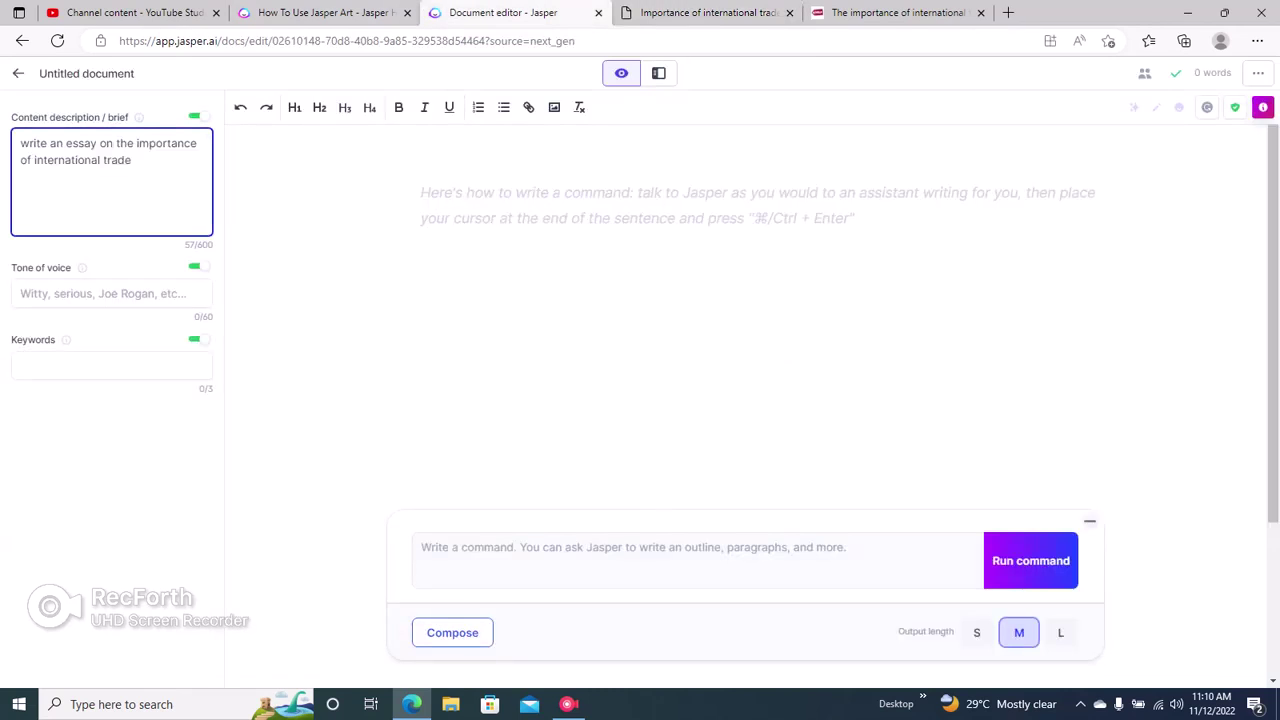
pyautogui.write('Introduction')
pyautogui.press('Return')
pyautogui.press('Return')
pyautogui.write('Benefits of international trade Optimal utilisation of a nation’s natural resources Availability of various types of products and services Specialisation in the production of certain products and services Price stability Technical expertise exchange Increase efficiency in the production and distribution of products and services Transportation and communication development Better ties Exclusion of trade barriers in agricultural products')
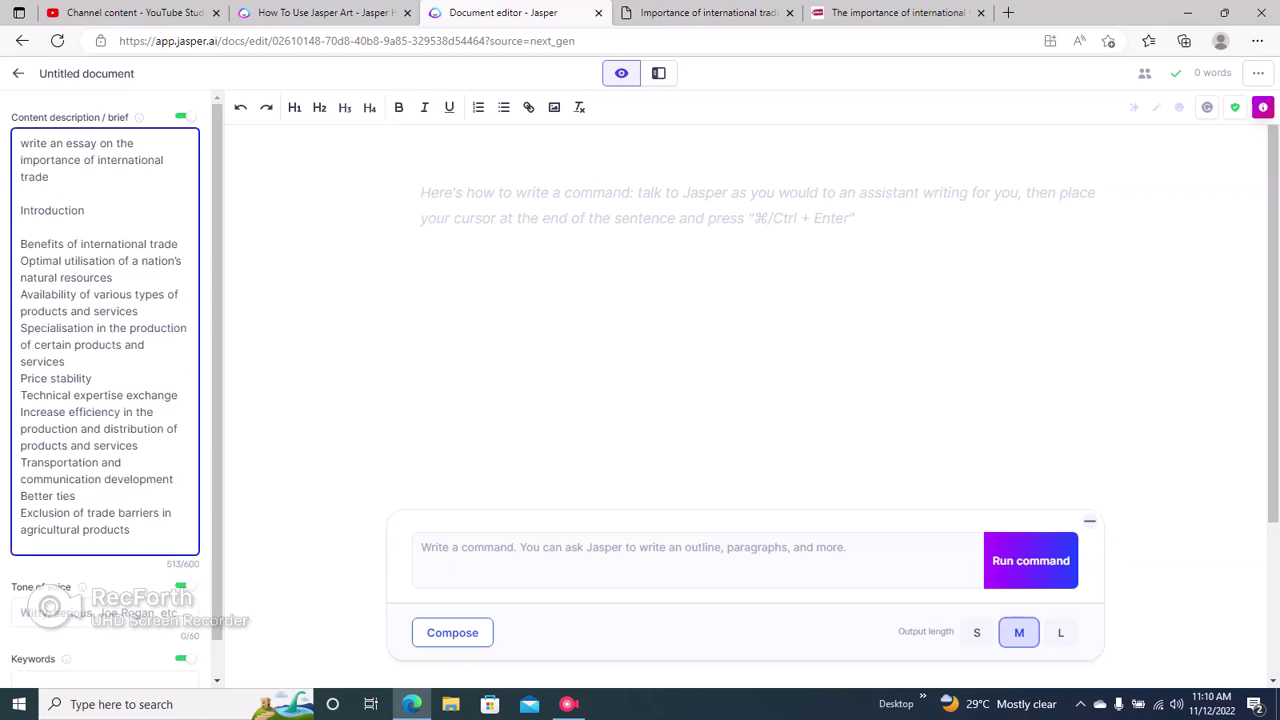
# Step: Number the eight benefits 1 through 8 under the 'Benefits of international trade' heading
pyautogui.click(185, 244)
pyautogui.press('Return')
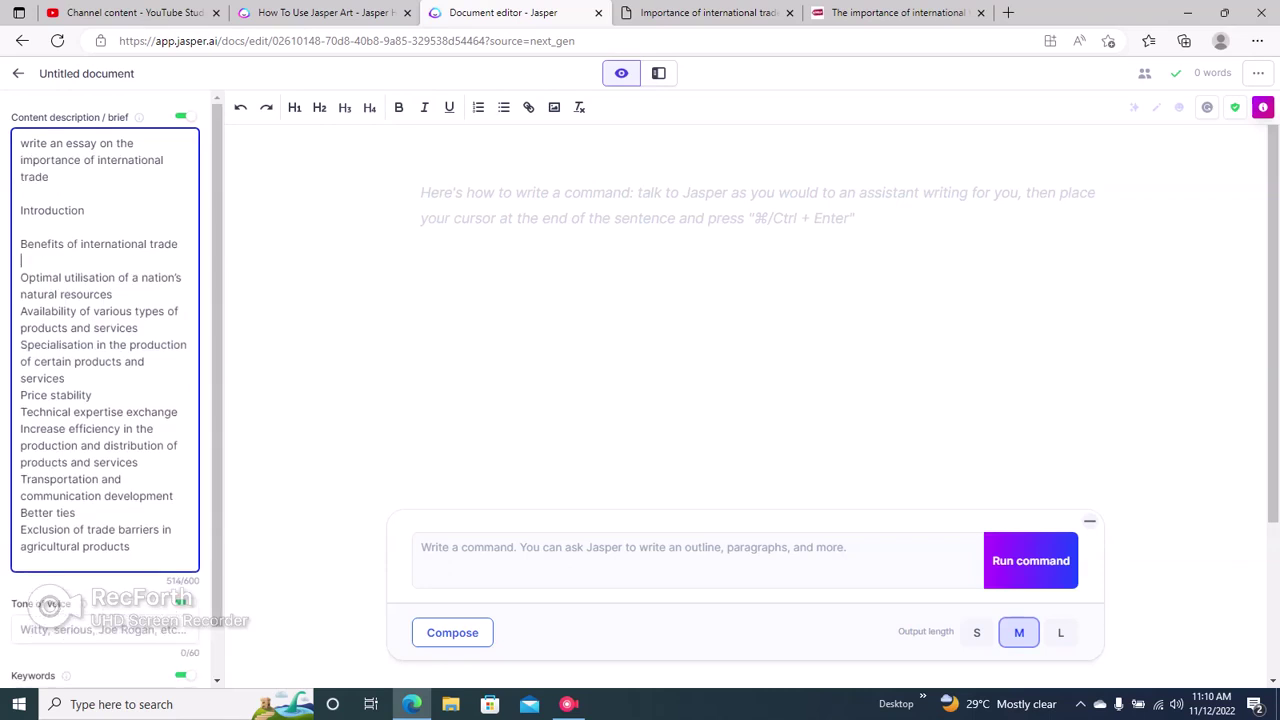
pyautogui.press('Down')
pyautogui.write('1 ')
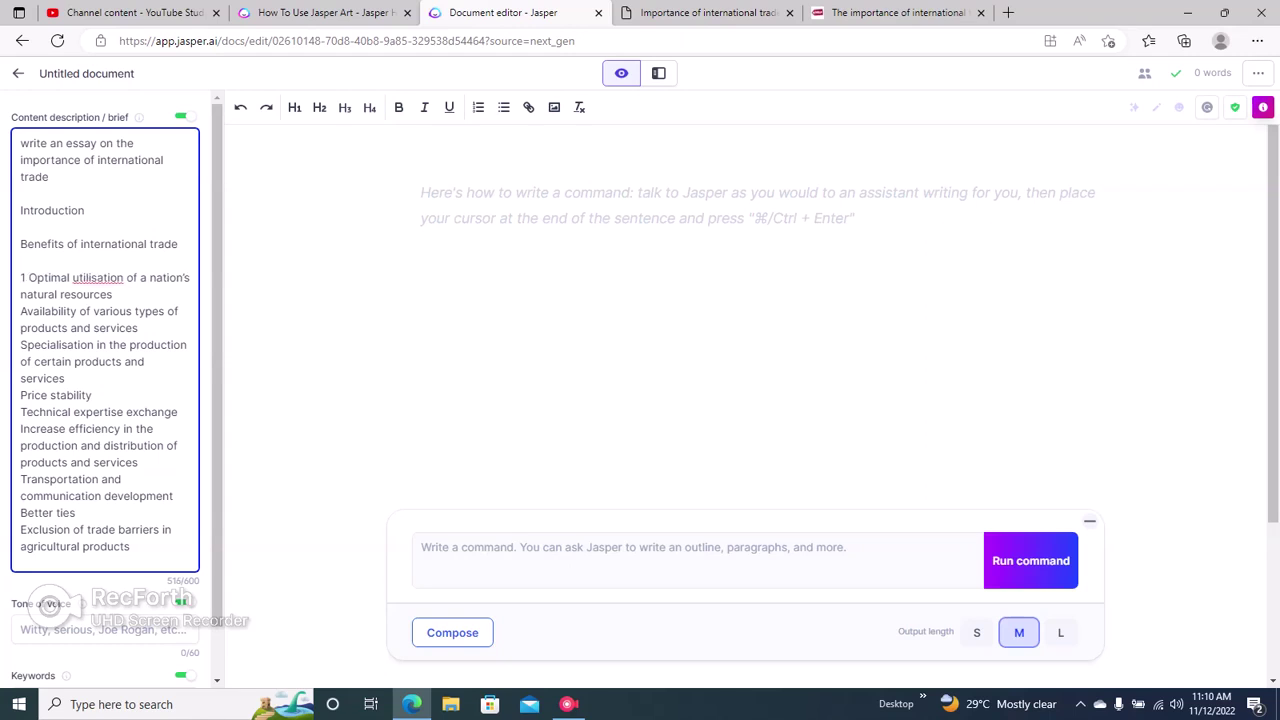
pyautogui.write('2')
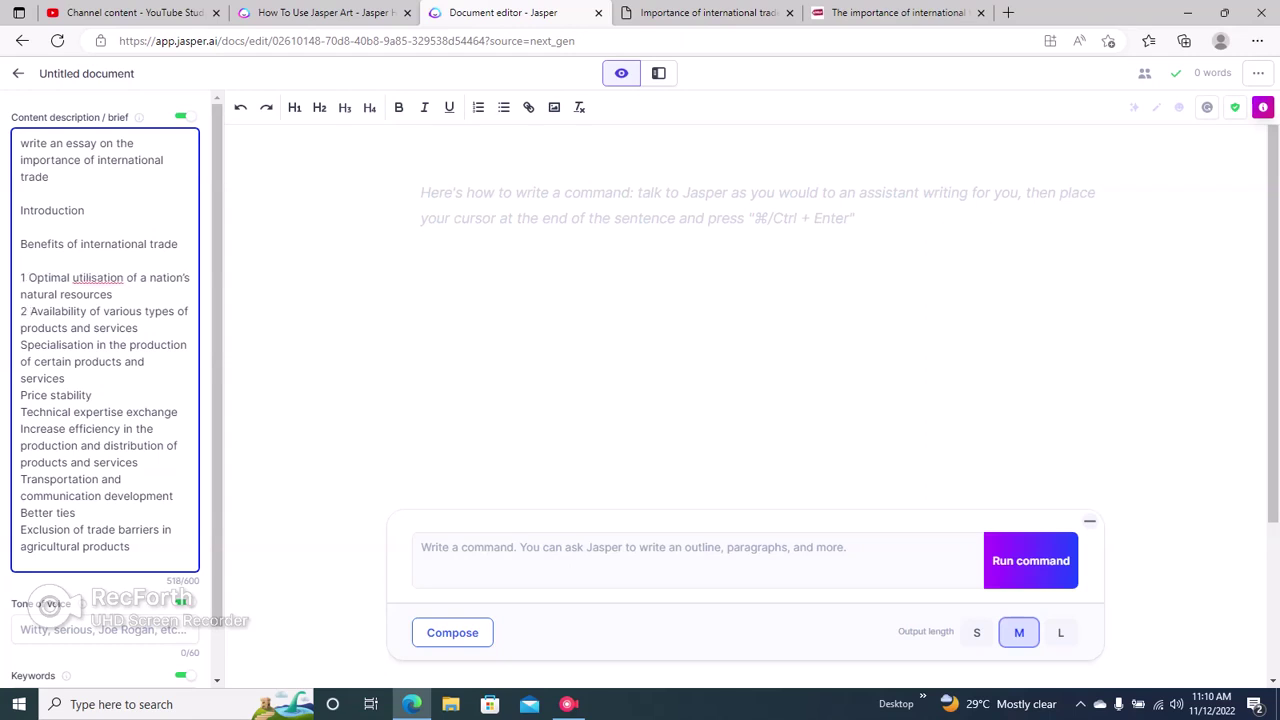
pyautogui.press('Down')
pyautogui.write('3 ')
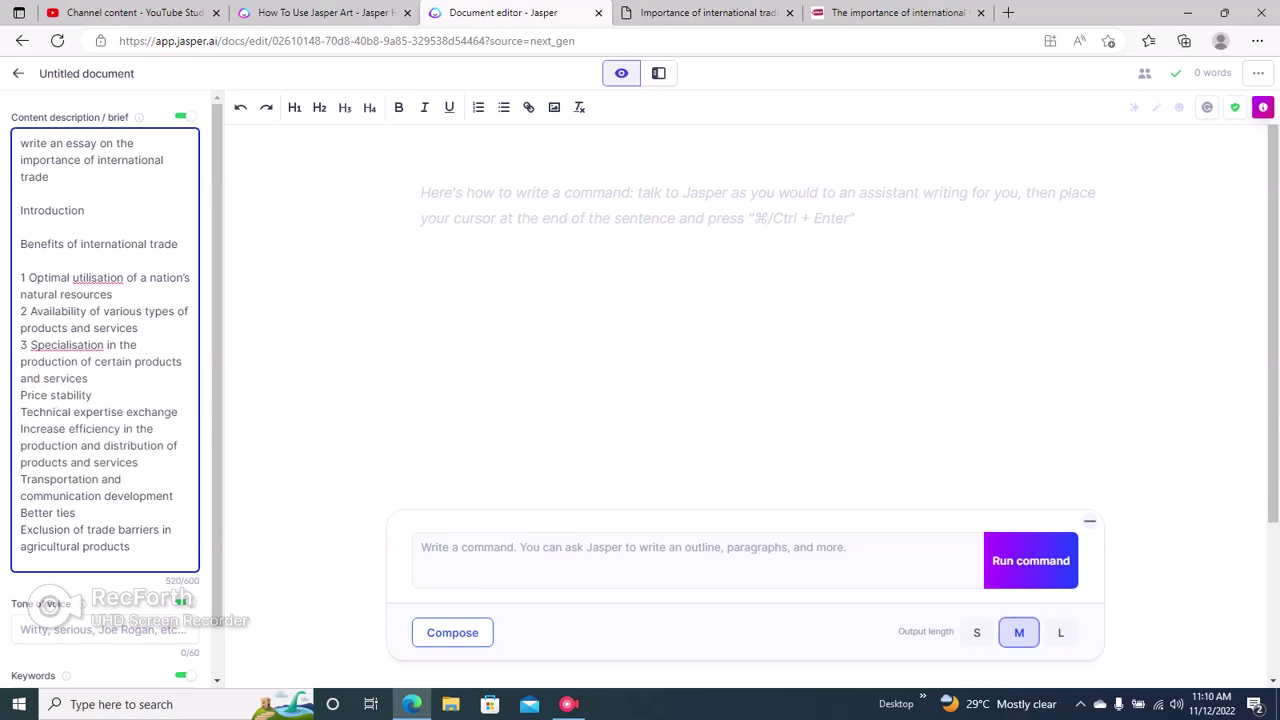
pyautogui.write('4 ')
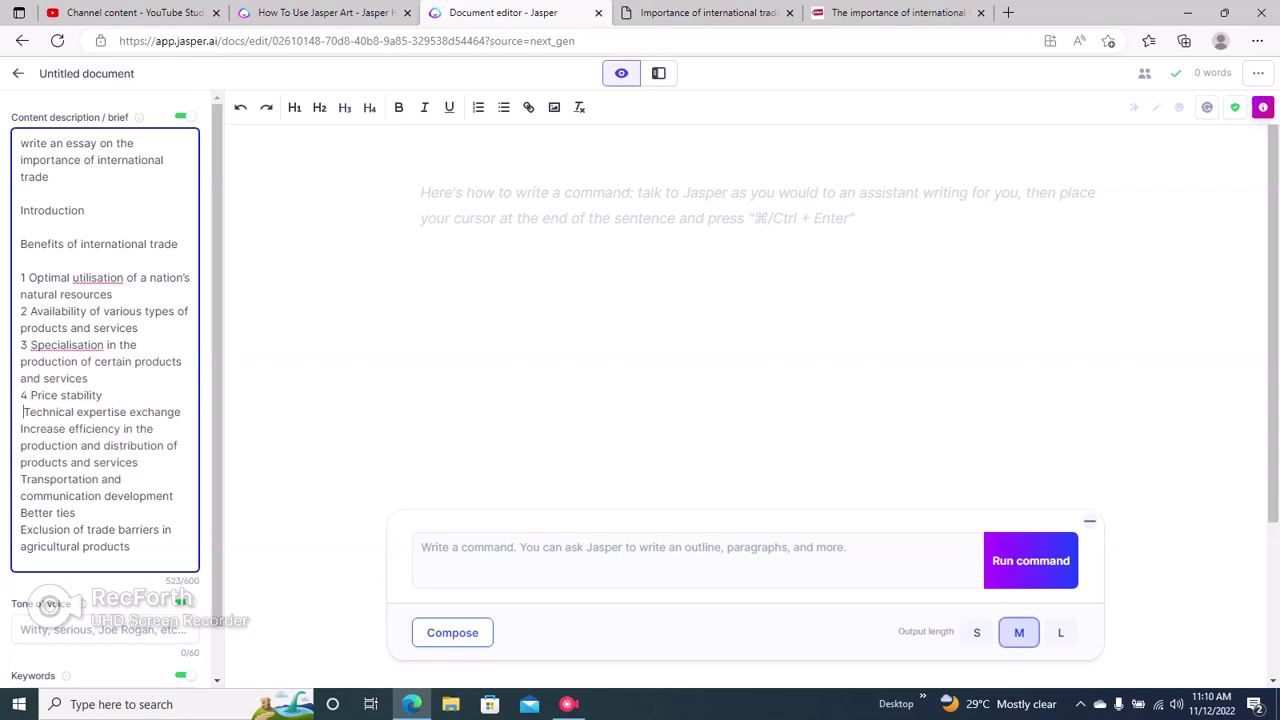
pyautogui.write(' 5')
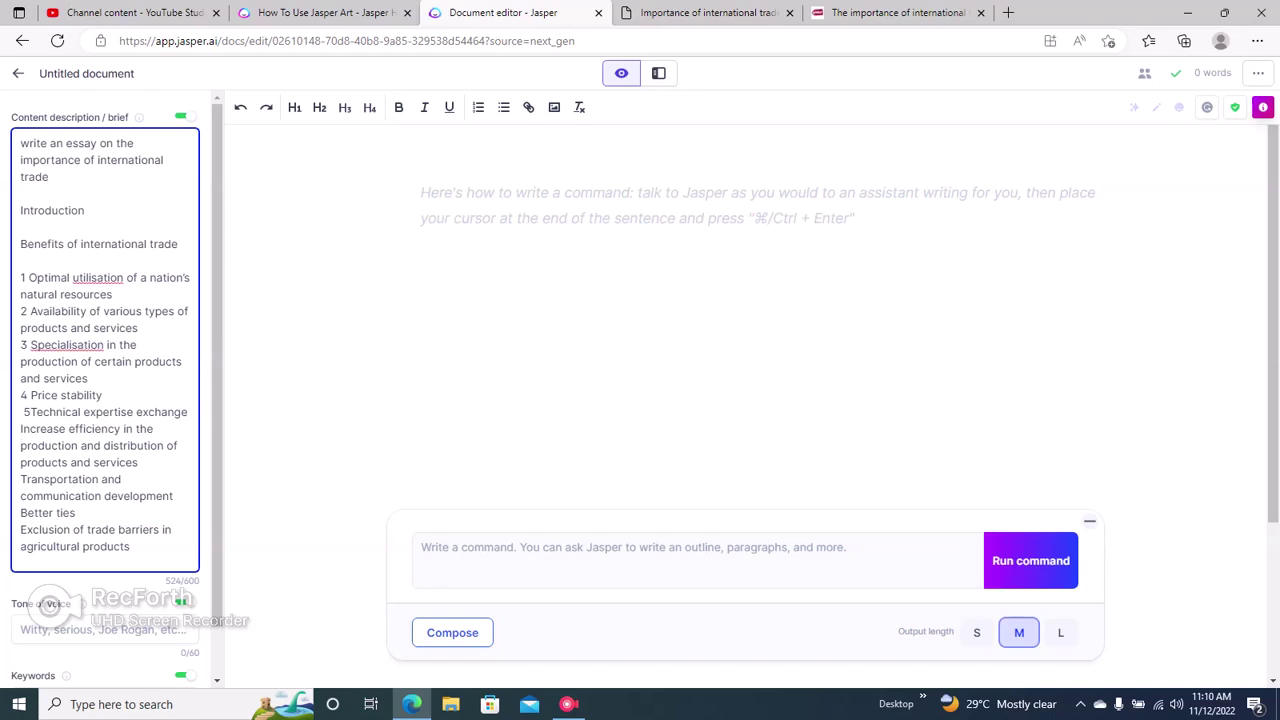
pyautogui.write('6')
pyautogui.press('Down')
pyautogui.press('Down')
pyautogui.press('Home')
pyautogui.write('7')
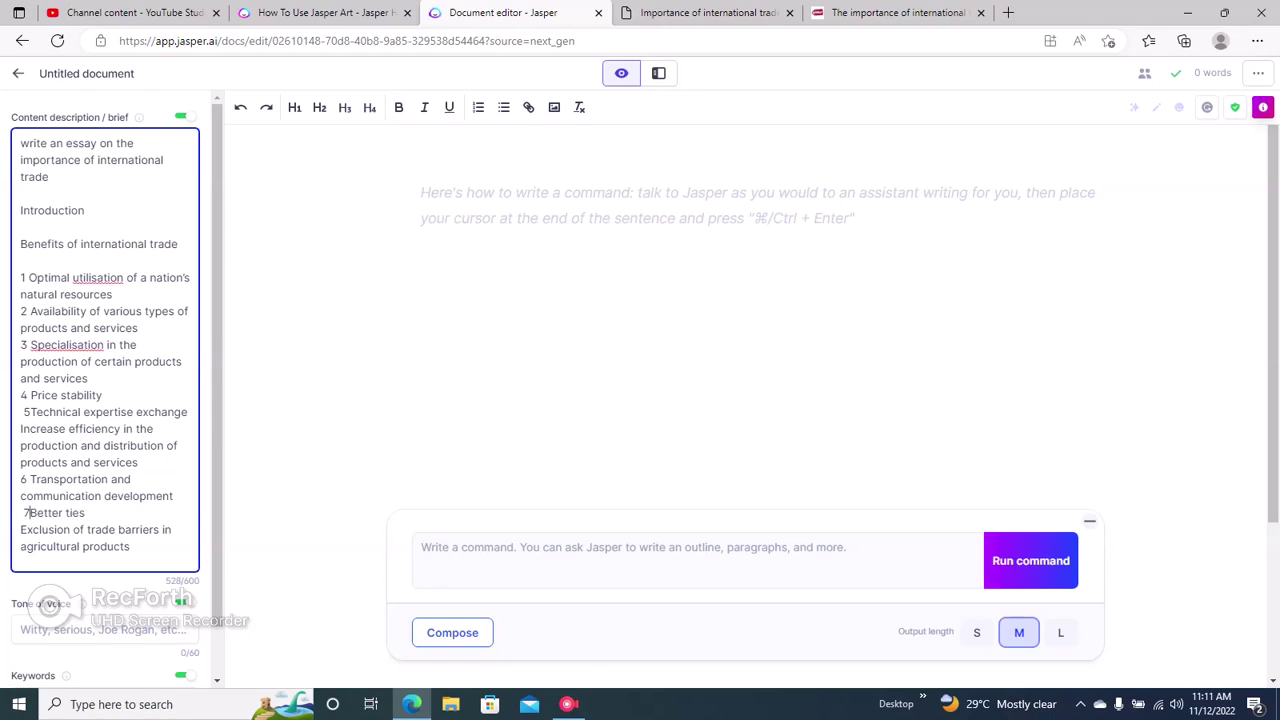
pyautogui.press('Down')
pyautogui.press('Home')
pyautogui.write('8')
pyautogui.click(421, 195)
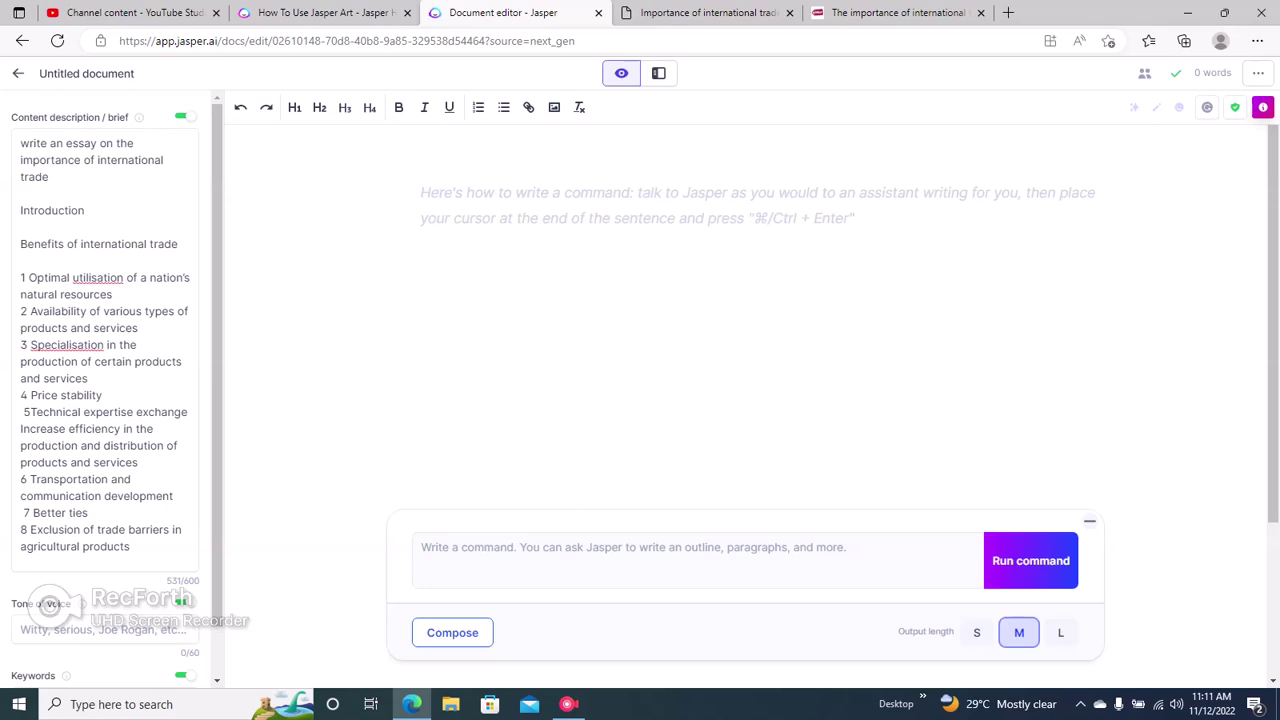
# Step: Paste 'Importance of international trade' into the editor, capitalise it, and format it as H1
pyautogui.moveTo(20, 160); pyautogui.dragTo(49, 176)
pyautogui.hotkey('ctrl', 'c')
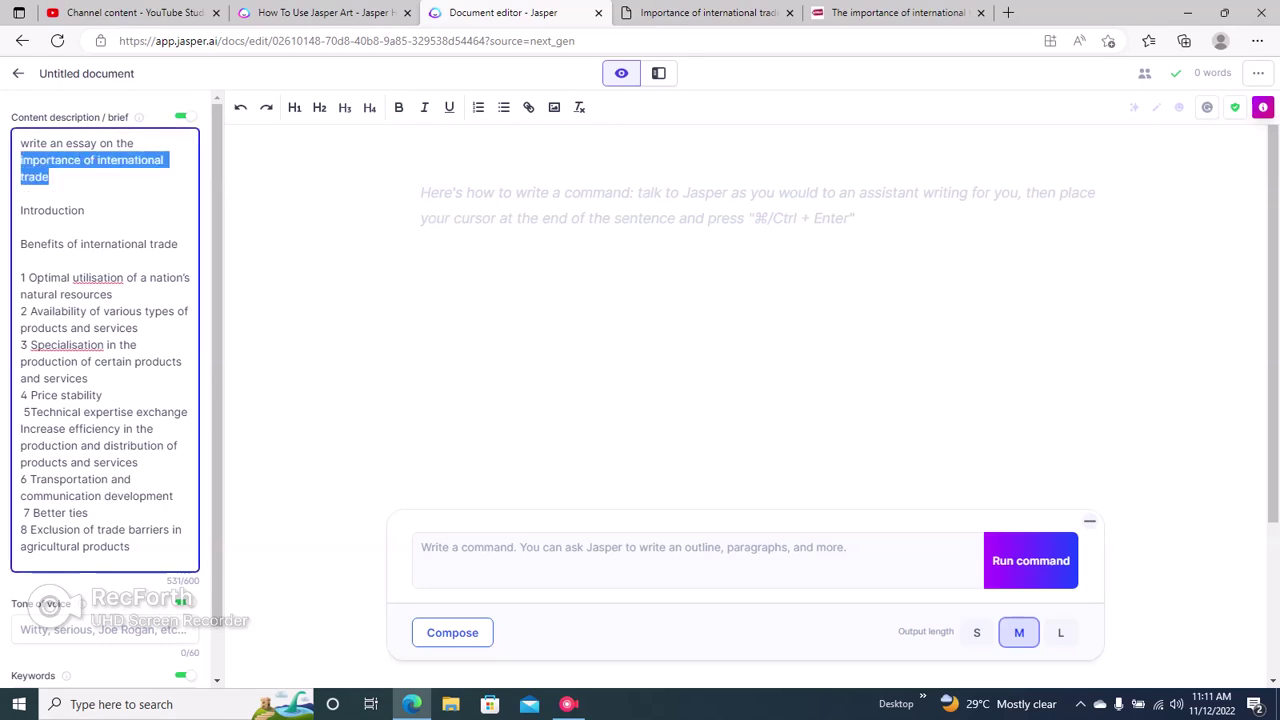
pyautogui.click(421, 195)
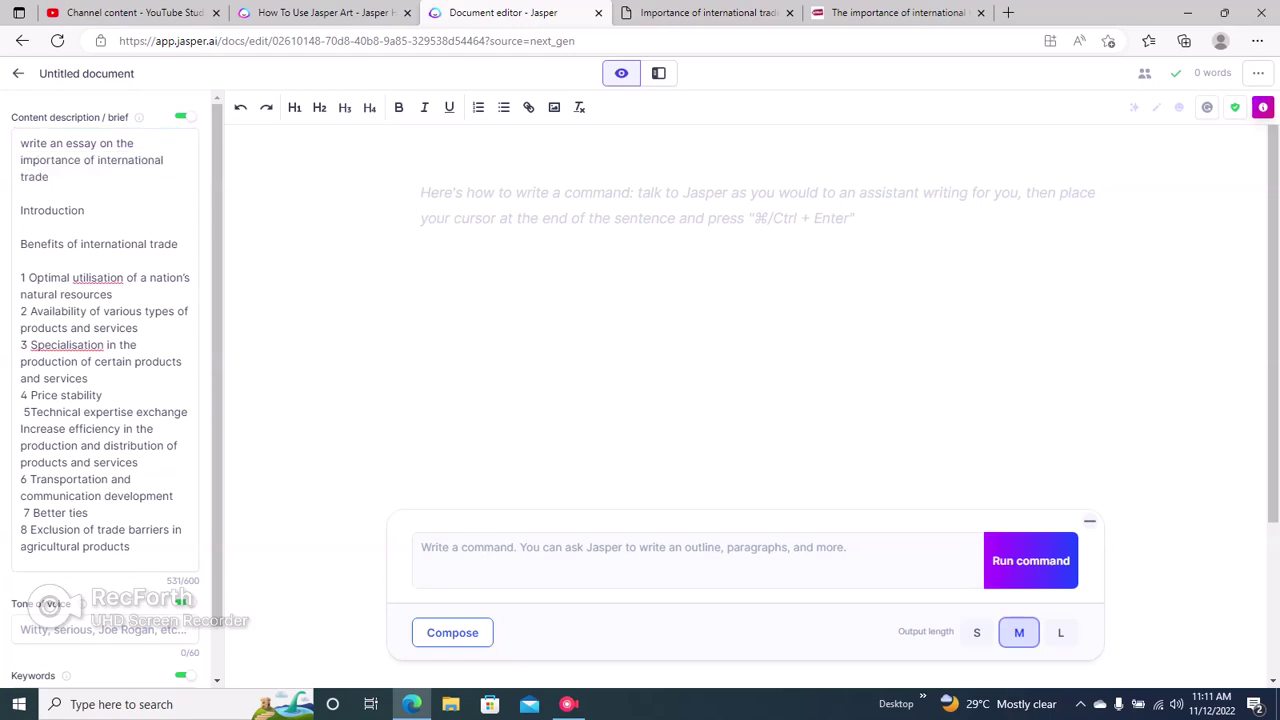
pyautogui.hotkey('ctrl', 'v')
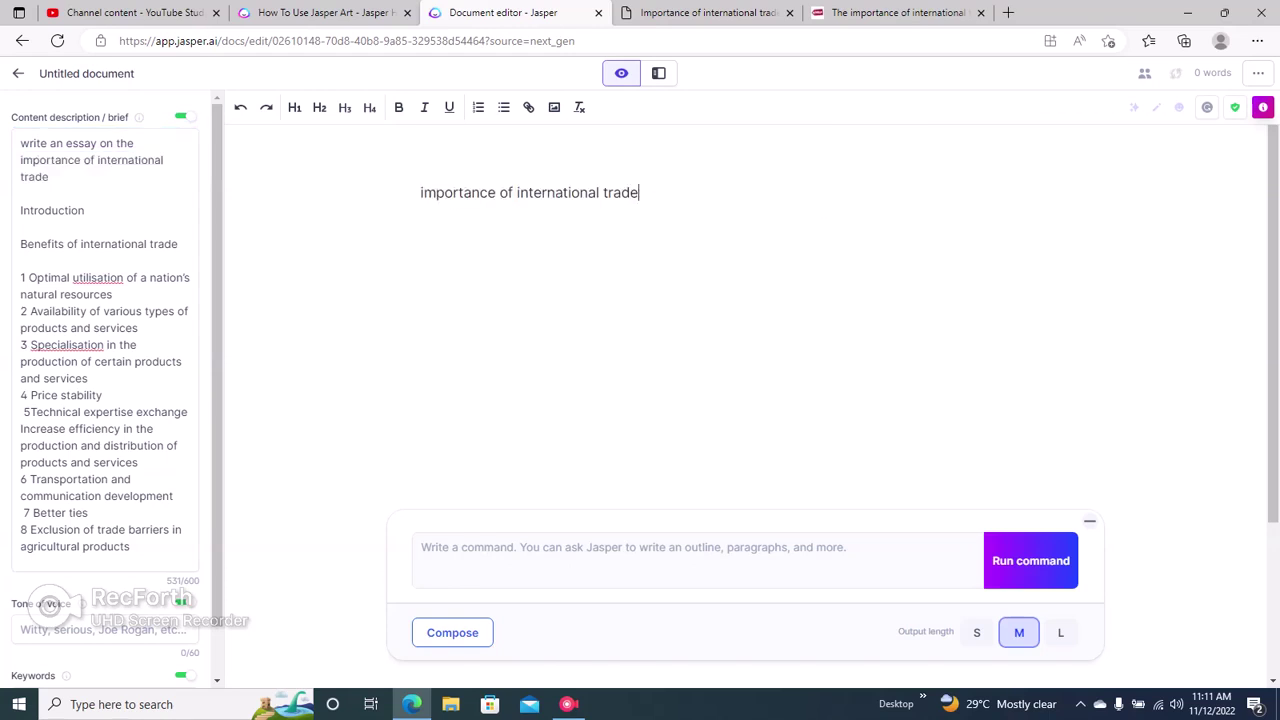
pyautogui.press('Delete')
pyautogui.write('I')
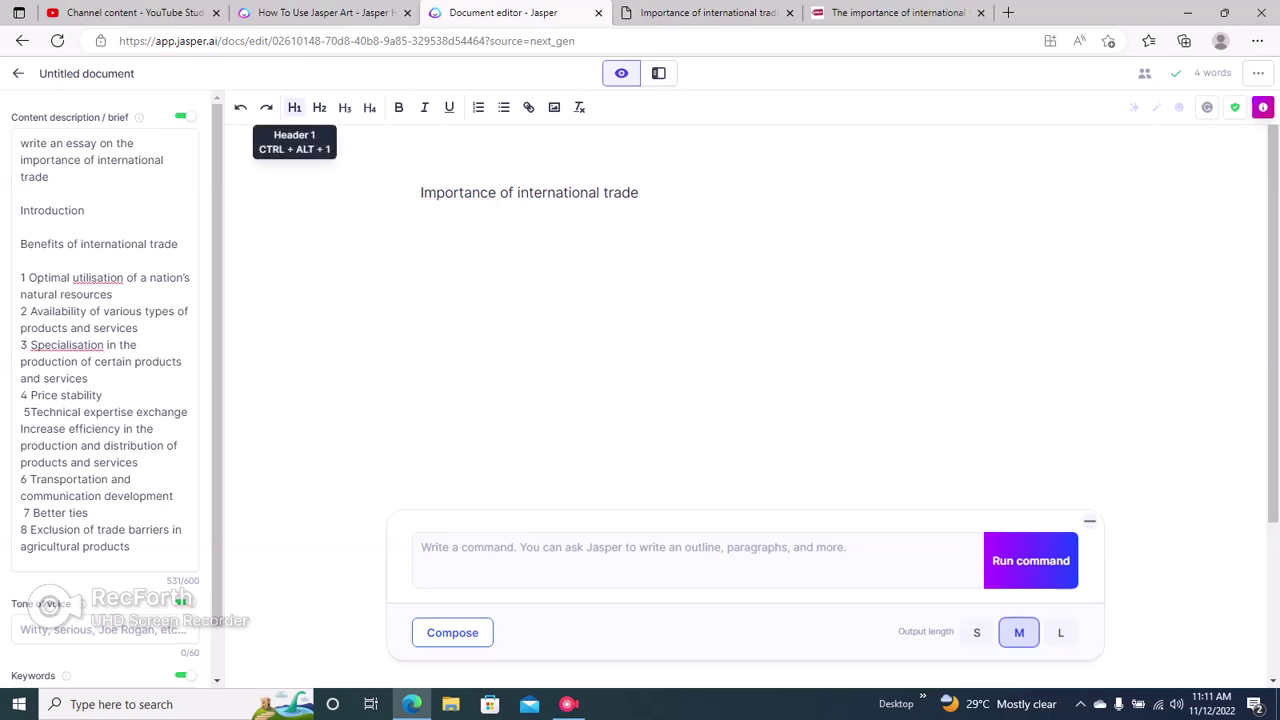
pyautogui.click(294, 107)
# Step: Start a new line under the heading and set the tone of voice to witty
pyautogui.press('End')
pyautogui.press('Return')
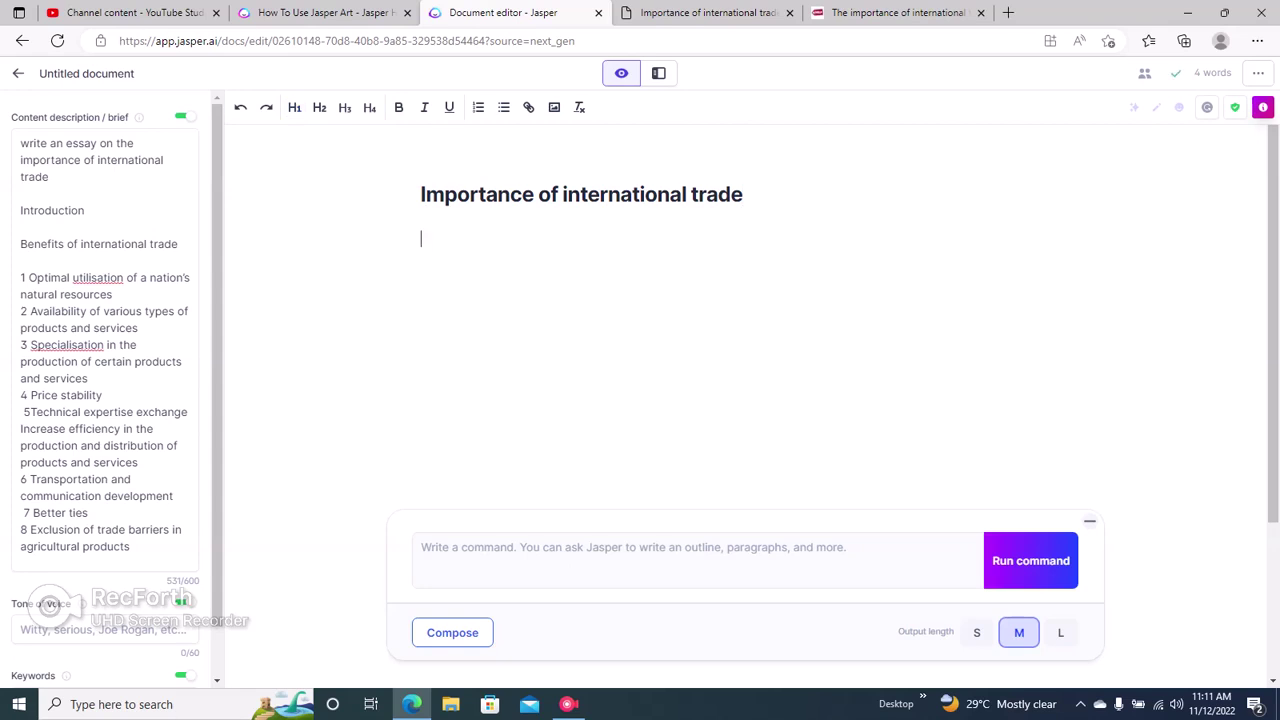
pyautogui.hotkey('ctrl', 'a')
pyautogui.scroll(-1, 105, 350)
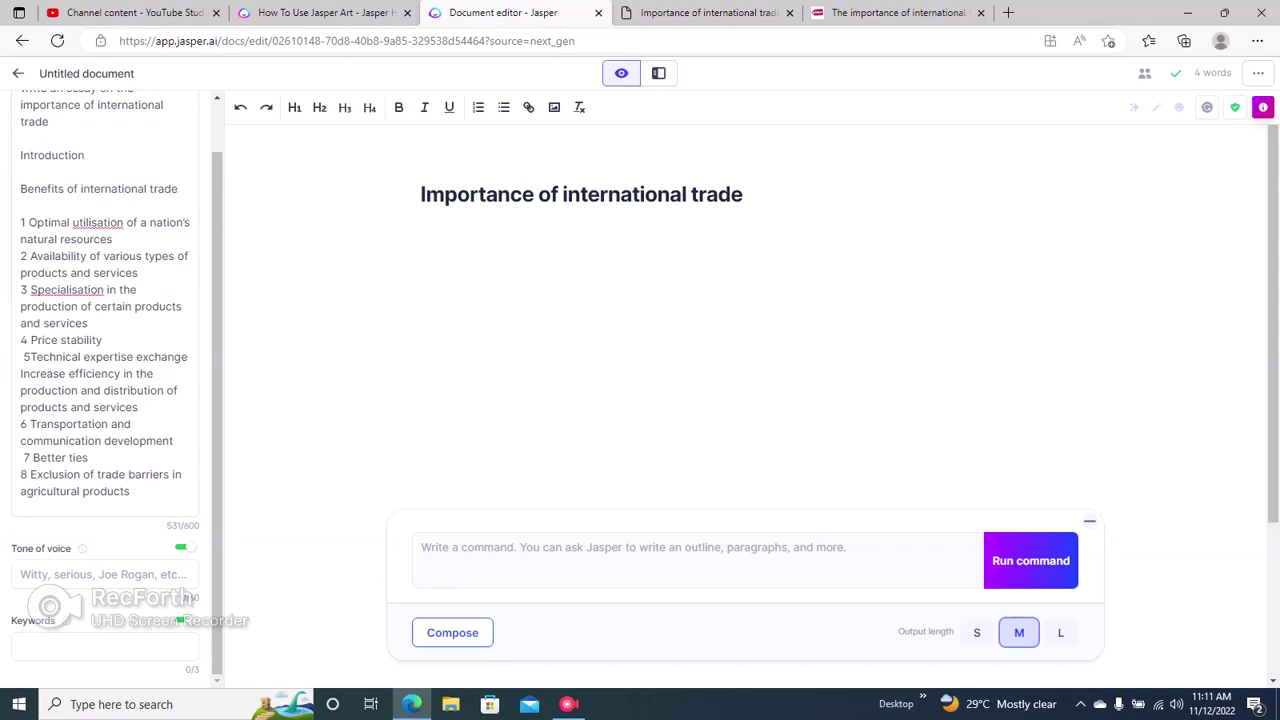
pyautogui.moveTo(12, 548); pyautogui.dragTo(68, 548)
pyautogui.click(100, 574)
pyautogui.press('Up')
pyautogui.press('Up')
pyautogui.press('Up')
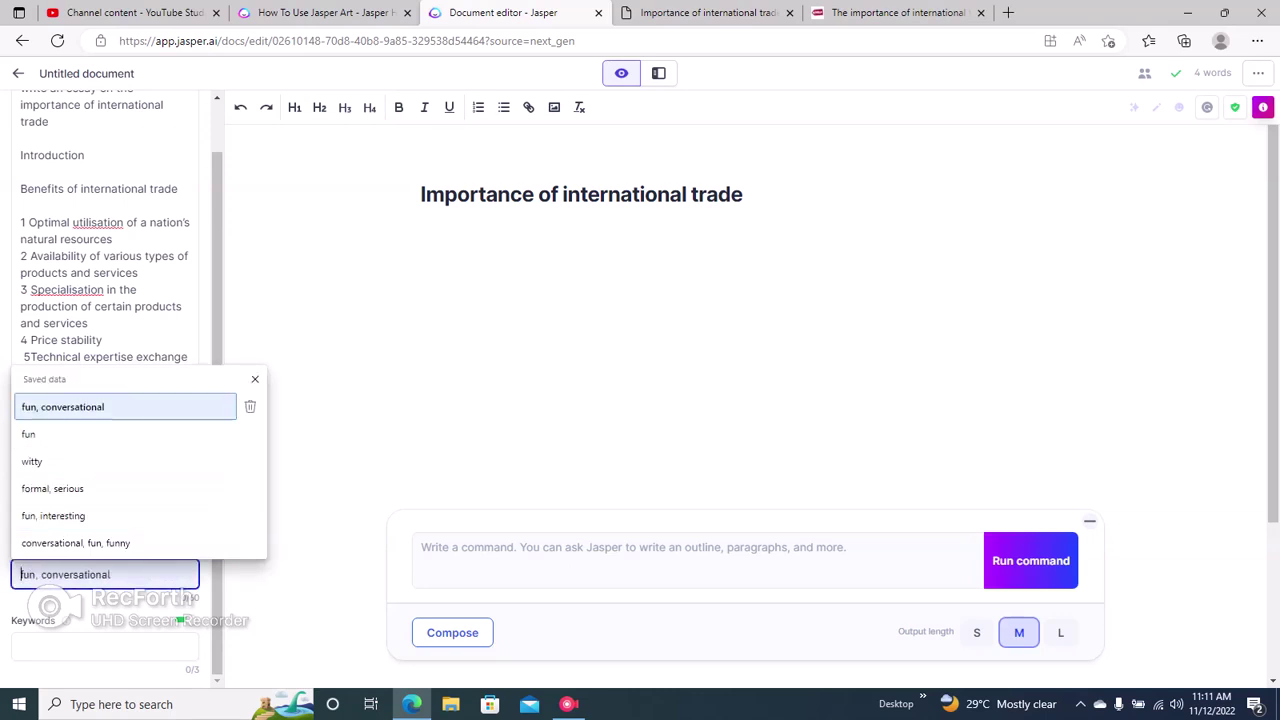
pyautogui.press('Down')
pyautogui.press('Down')
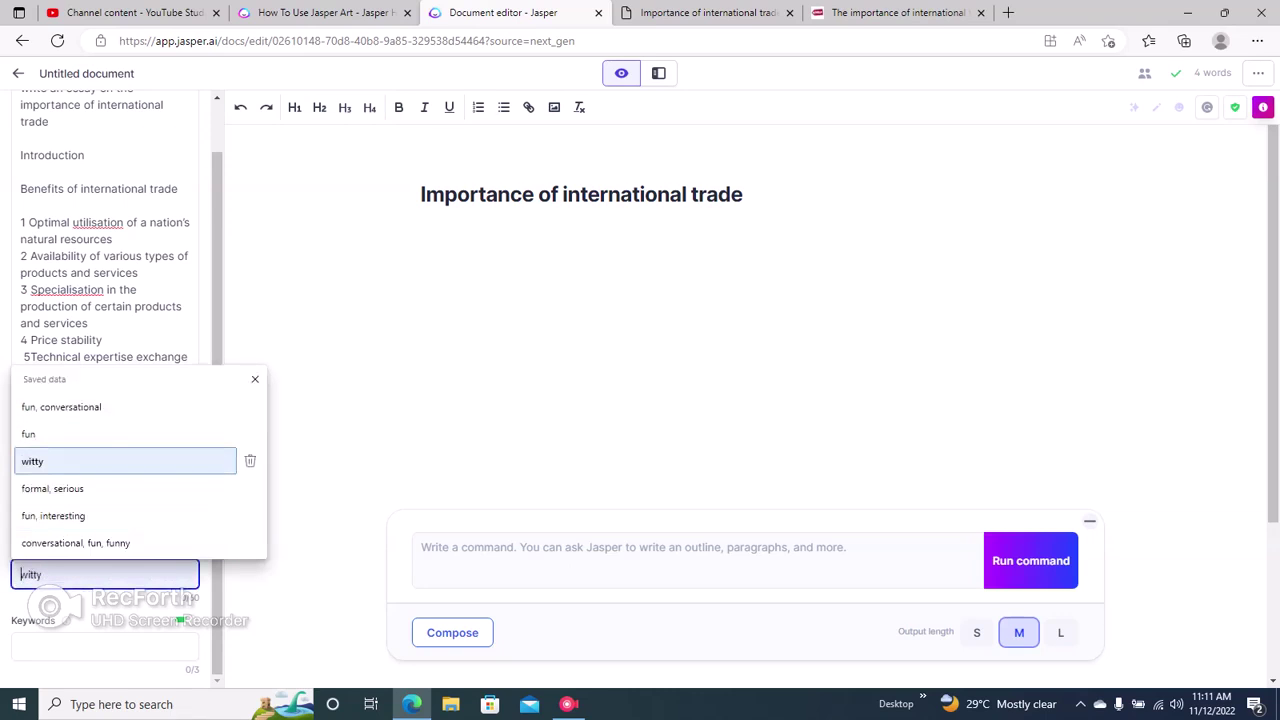
pyautogui.press('Return')
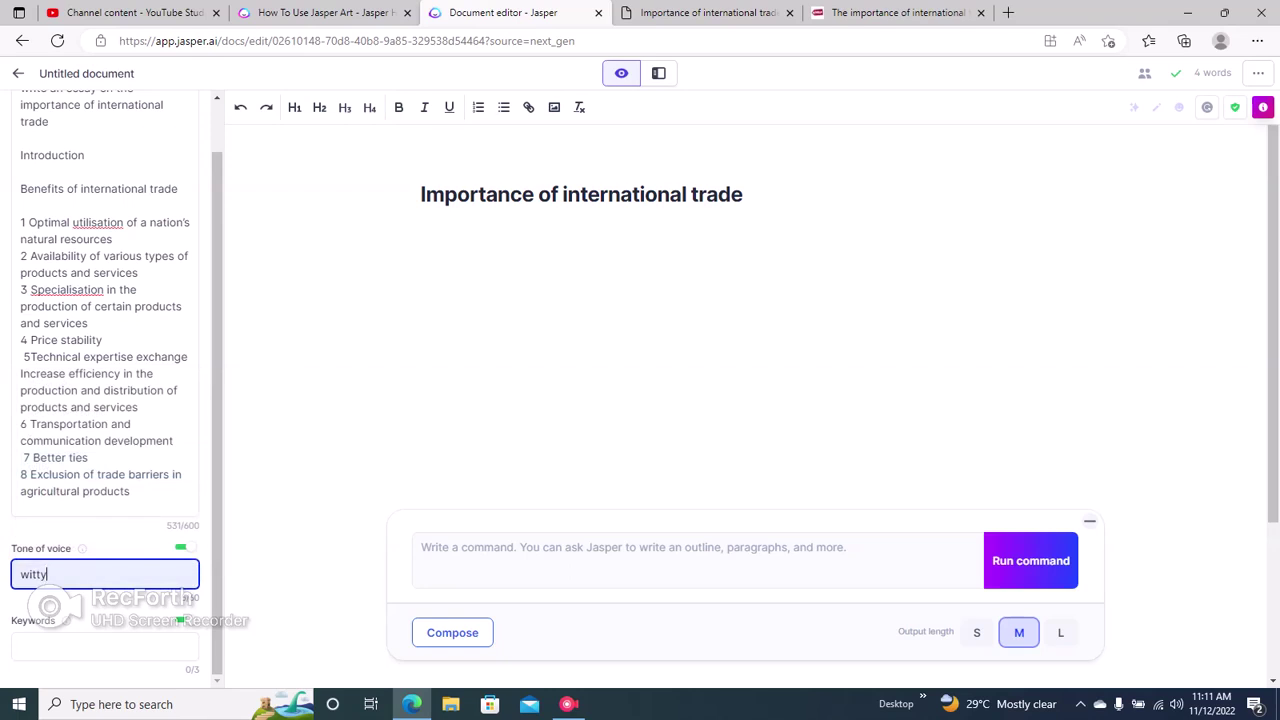
# Step: Add the keyword 'international trade' and set the output length to long (L)
pyautogui.press('Tab')
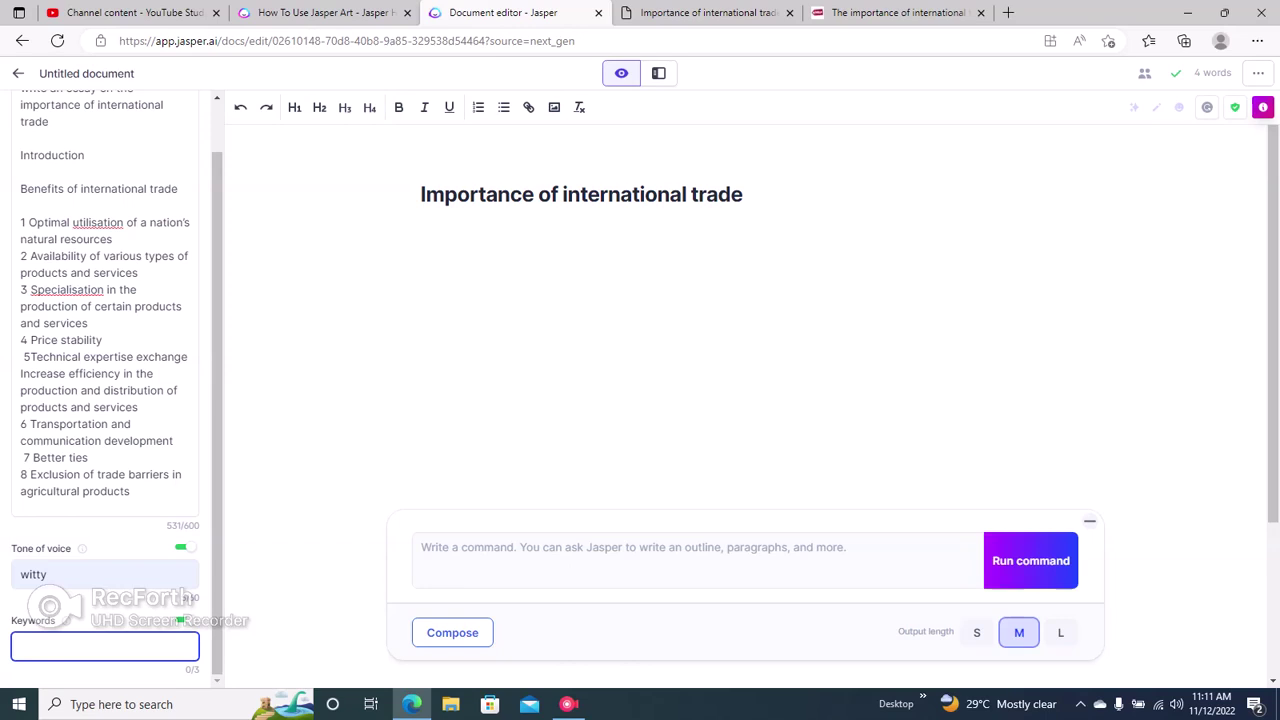
pyautogui.write('international trade')
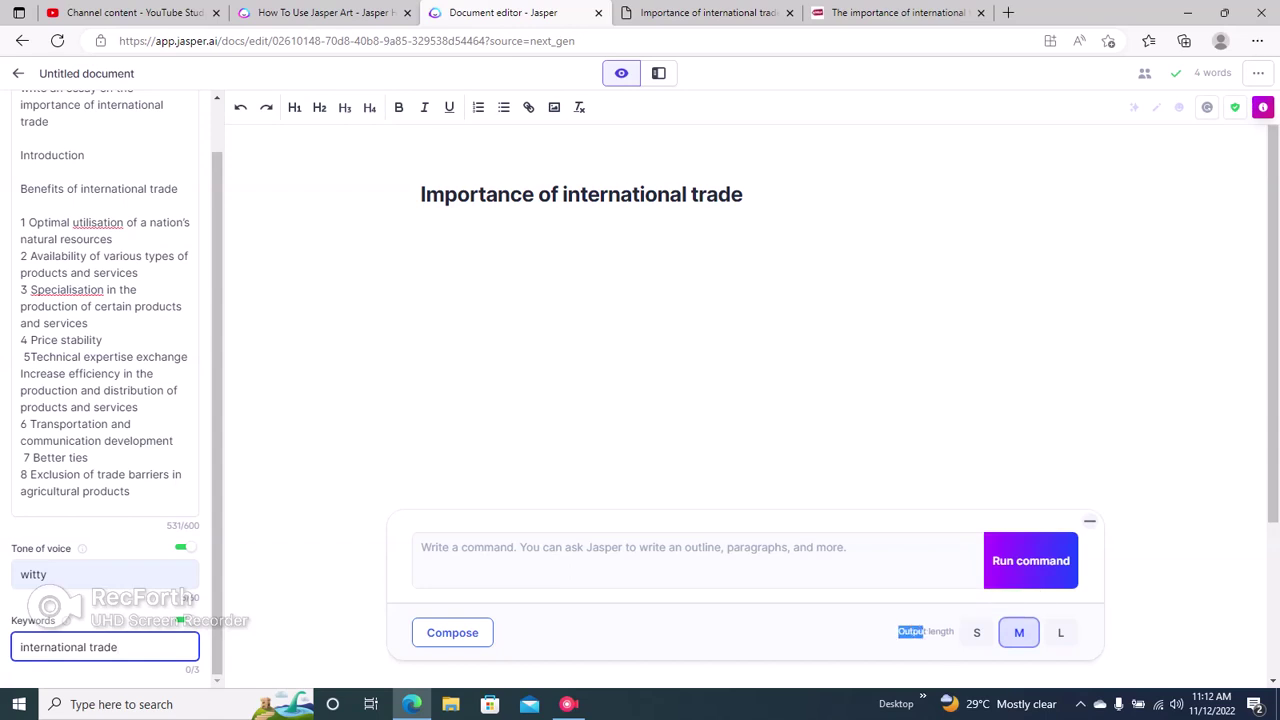
pyautogui.moveTo(898, 632); pyautogui.dragTo(954, 632)
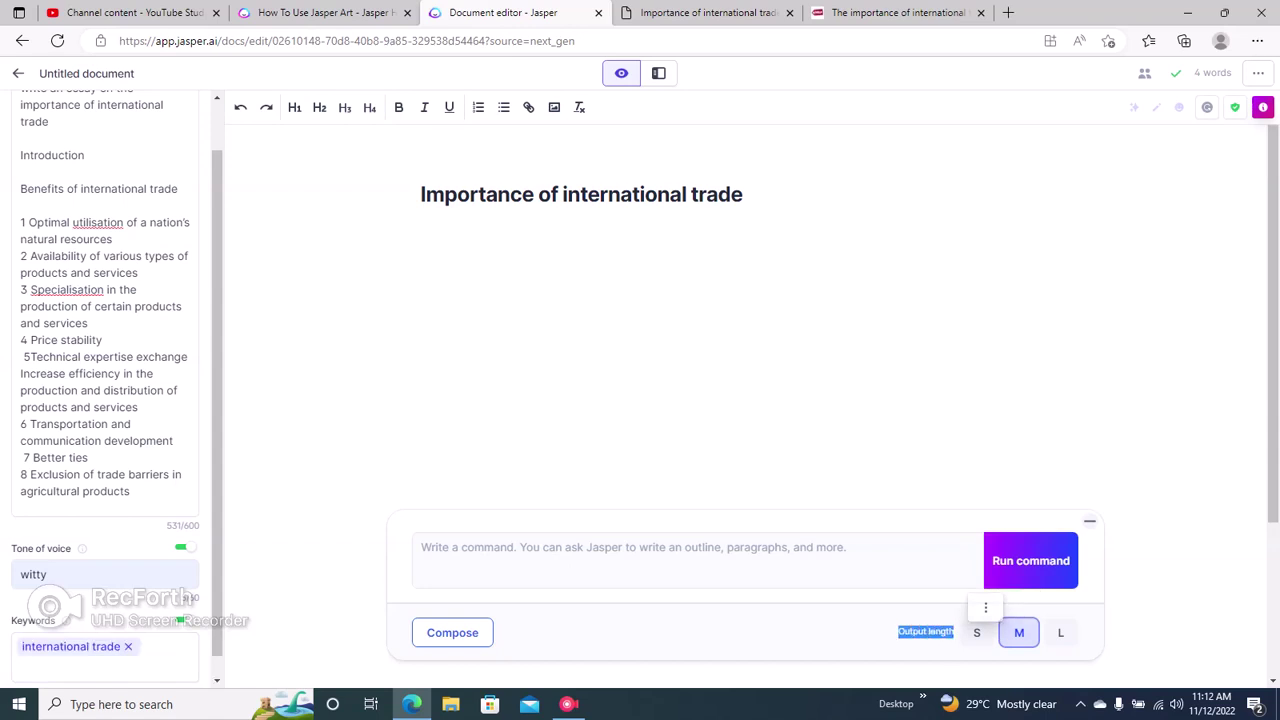
pyautogui.click(1060, 632)
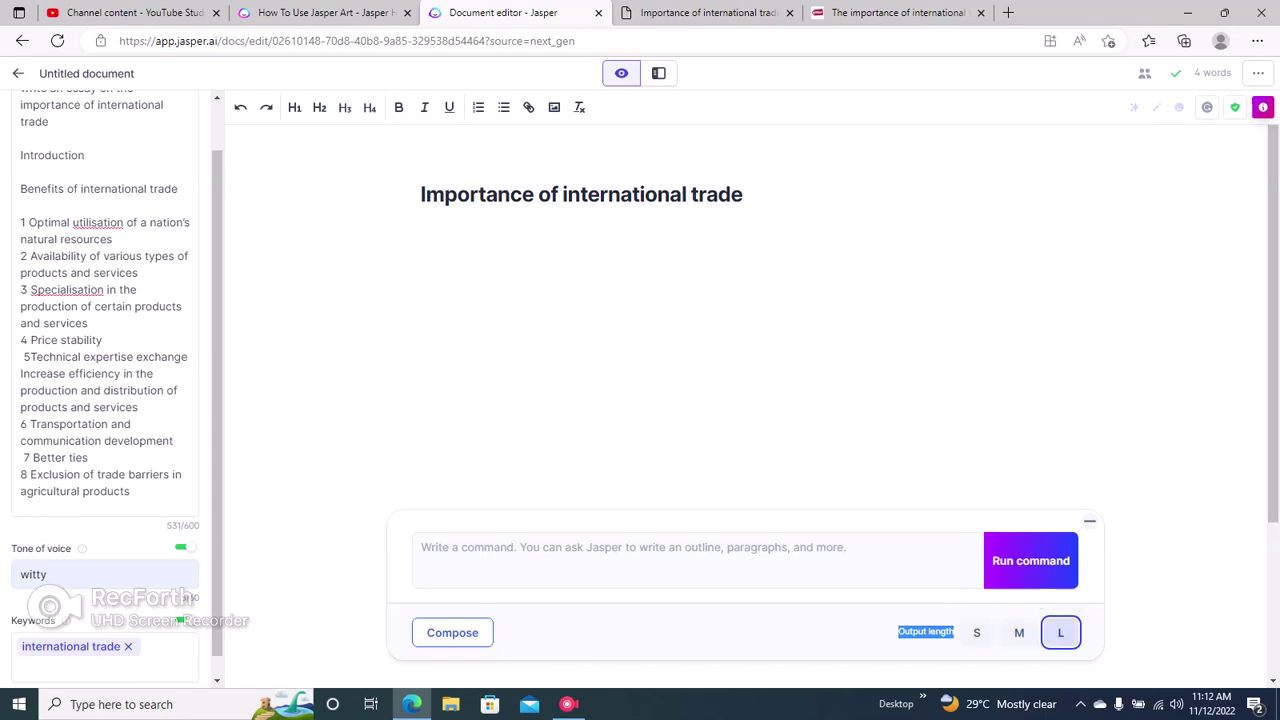
pyautogui.click(421, 237)
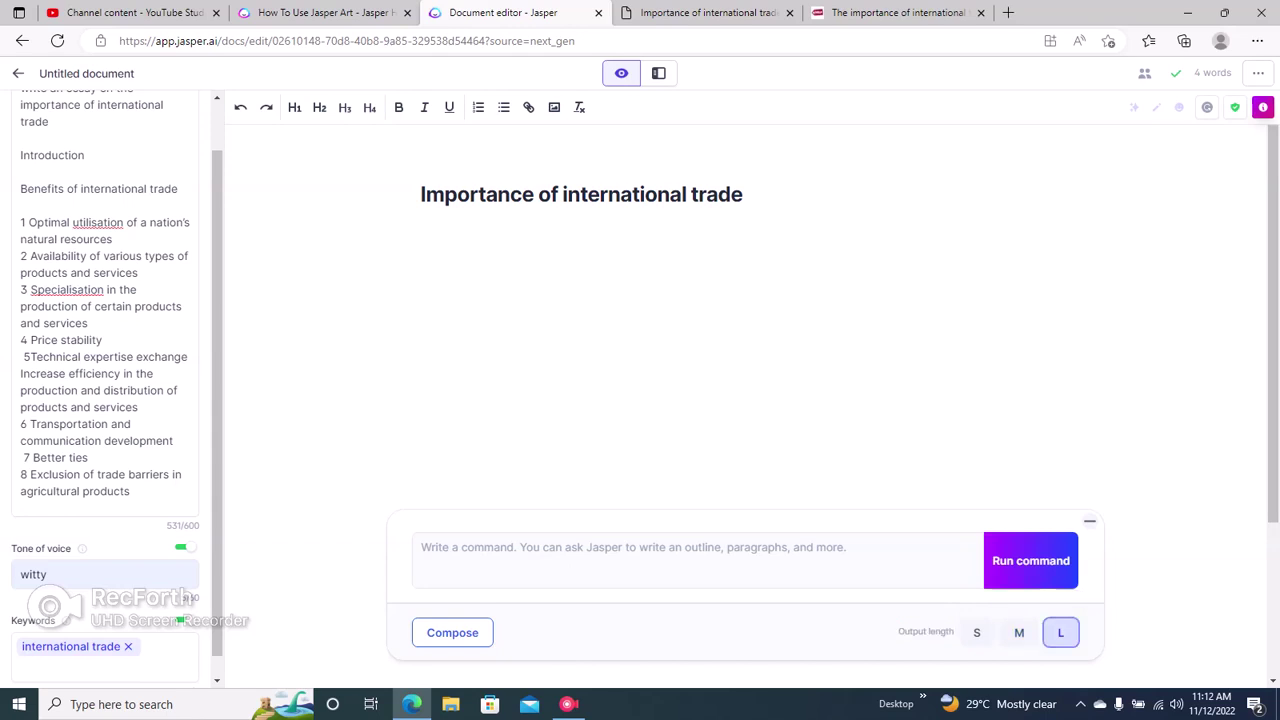
# Step: Write 'Introduction' below the title and have Jasper compose the opening paragraphs with Ctrl+J
pyautogui.write('Introduction')
pyautogui.press('Return')
pyautogui.write('CTRL ')
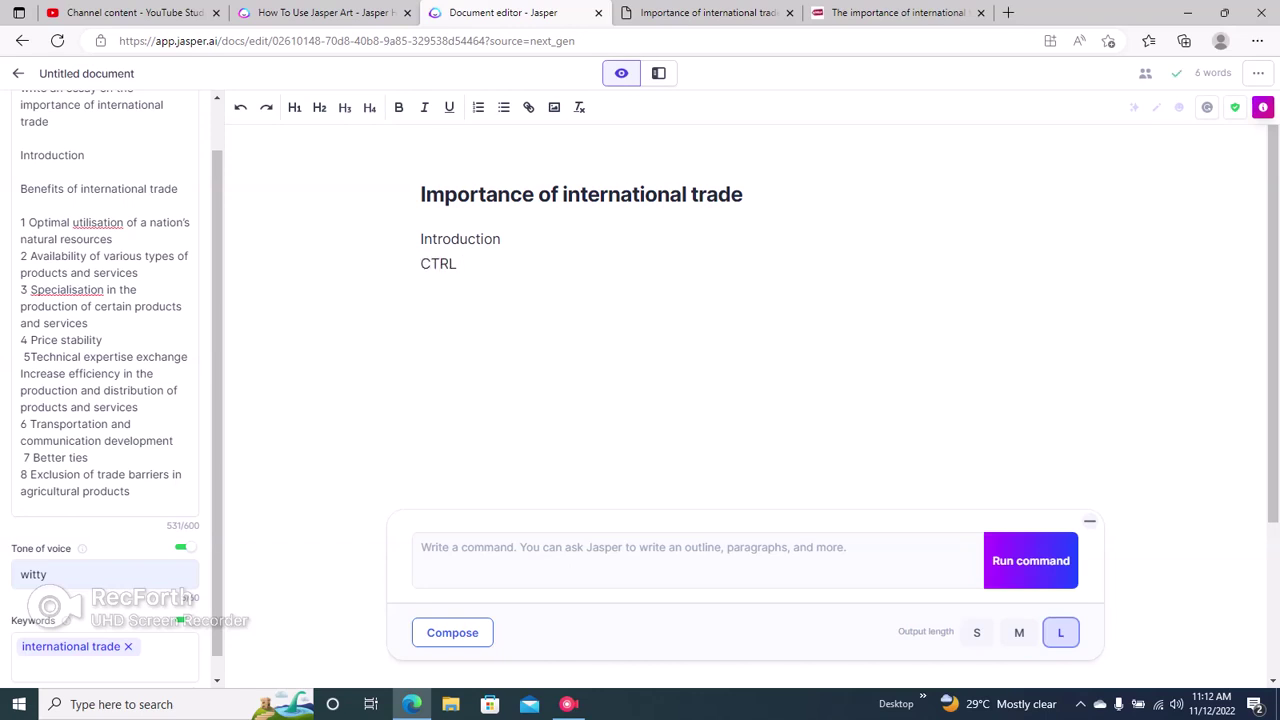
pyautogui.write('+ EN')
pyautogui.press('BackSpace')
pyautogui.press('BackSpace')
pyautogui.write('J')
pyautogui.press('Return')
pyautogui.write('COMMAND + J')
pyautogui.moveTo(420, 263); pyautogui.dragTo(522, 289)
pyautogui.press('BackSpace')
pyautogui.hotkey('ctrl', 'j')
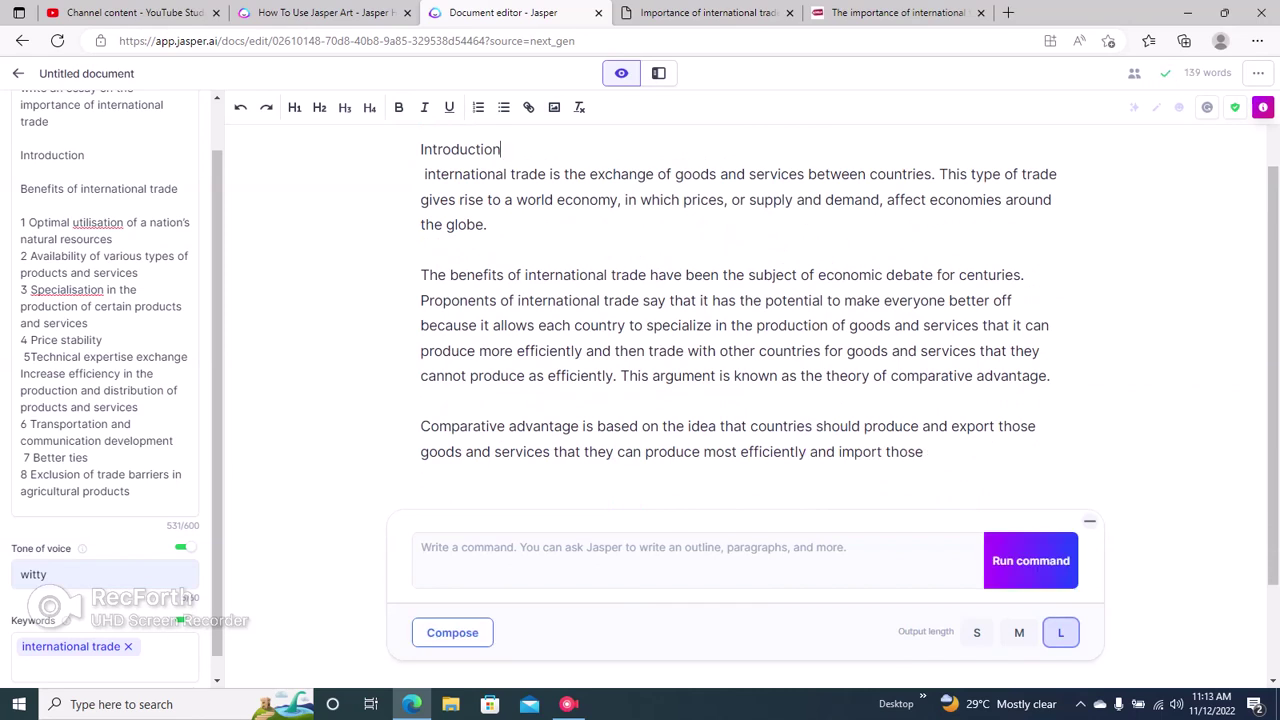
# Step: Repeatedly run Jasper's compose through the benefits, negative effects and conclusion, reaching 826 words
pyautogui.scroll(1, 740, 350)
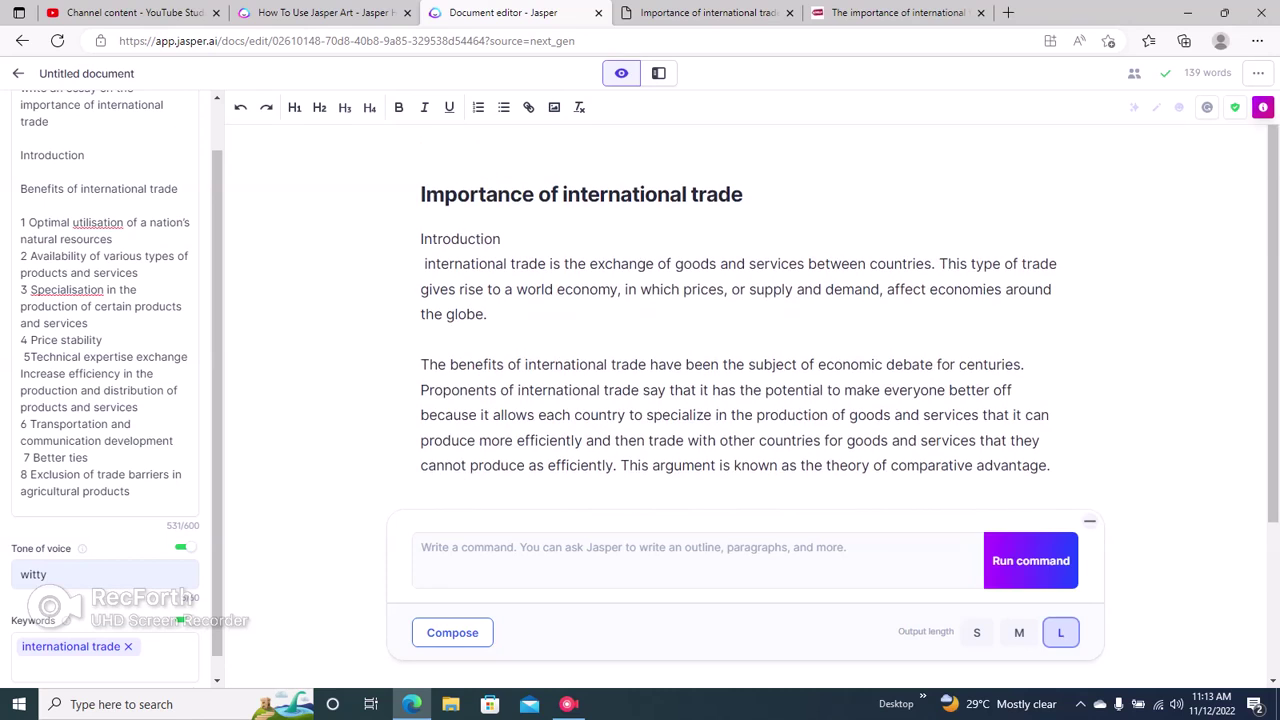
pyautogui.scroll(-2, 740, 350)
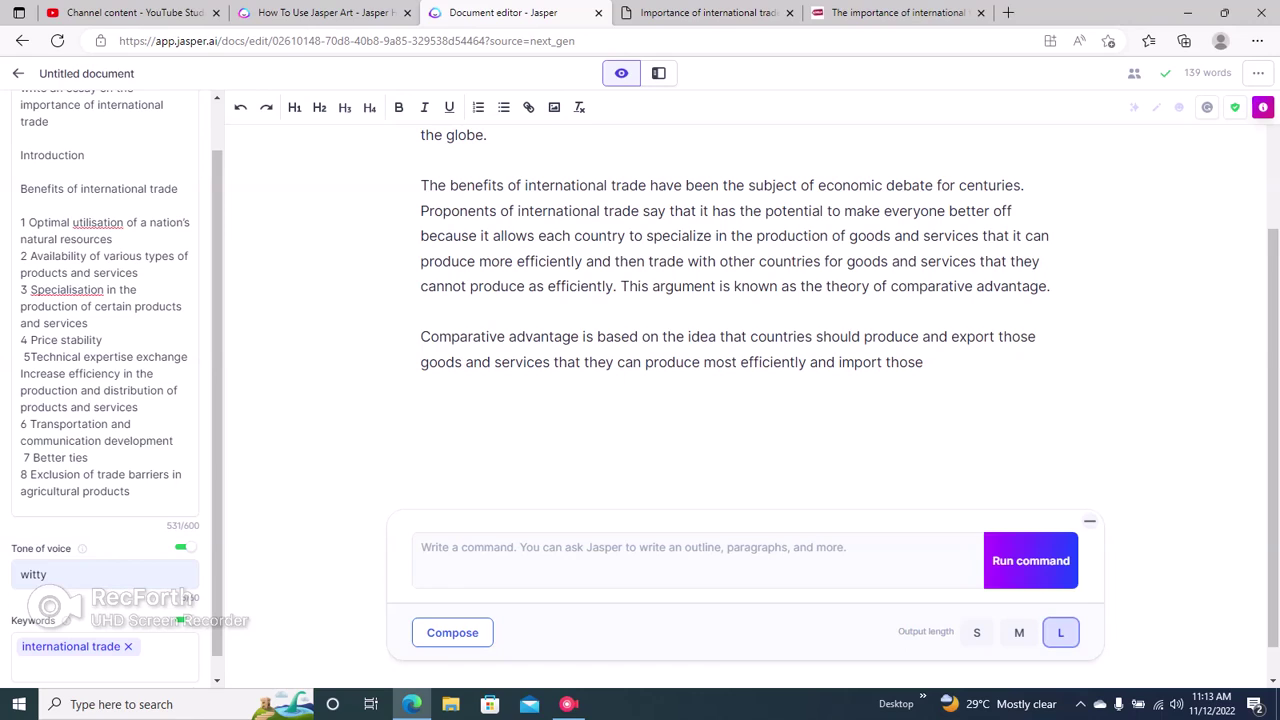
pyautogui.hotkey('ctrl', 'Return')
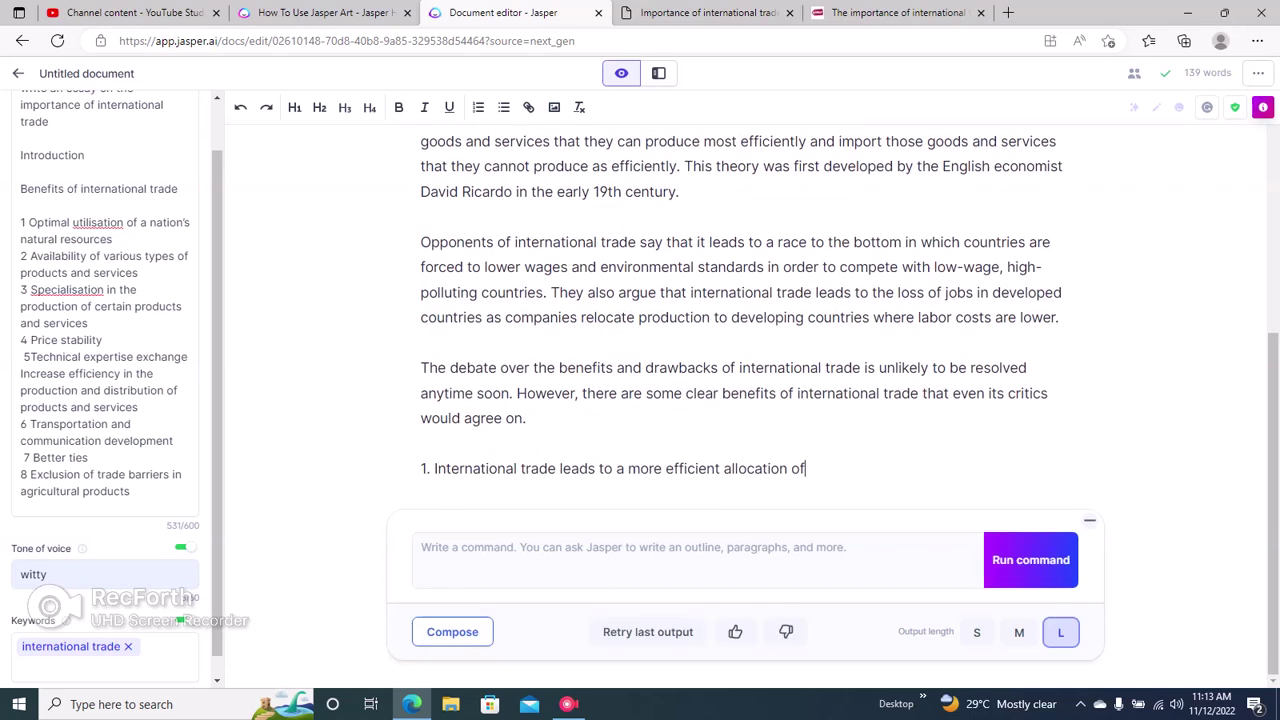
pyautogui.hotkey('ctrl', 'j')
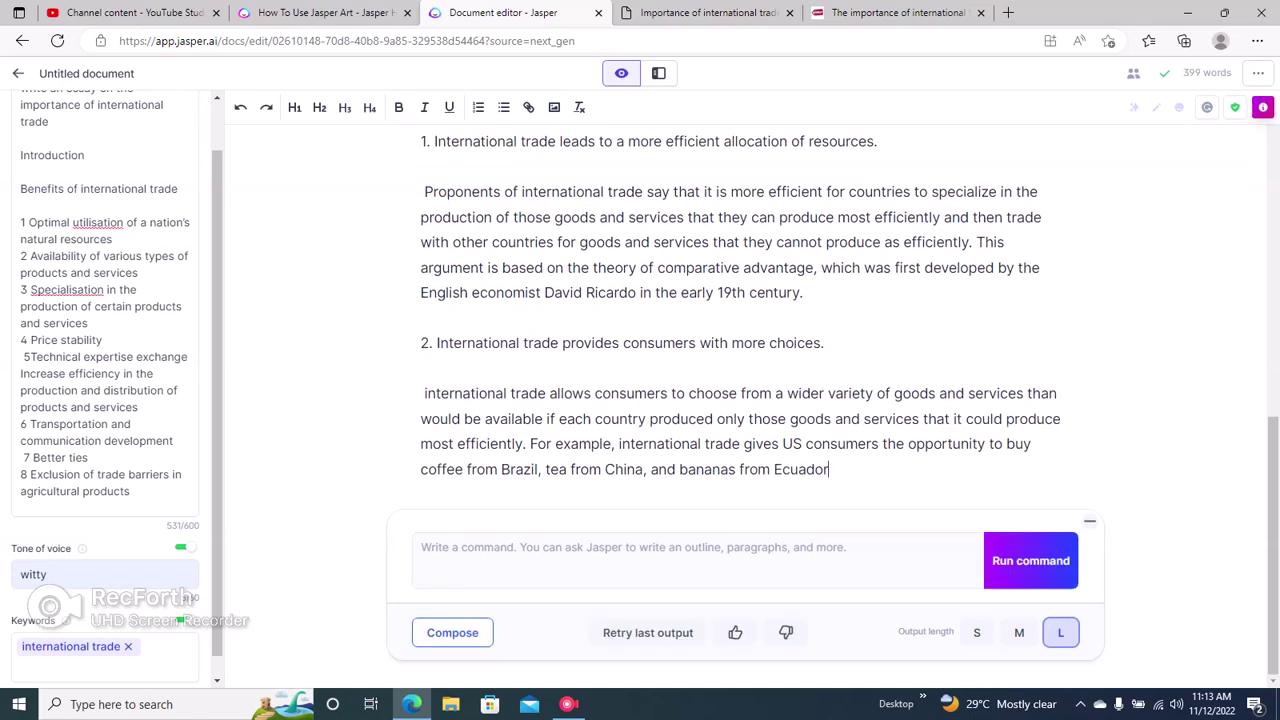
pyautogui.hotkey('ctrl', 'j')
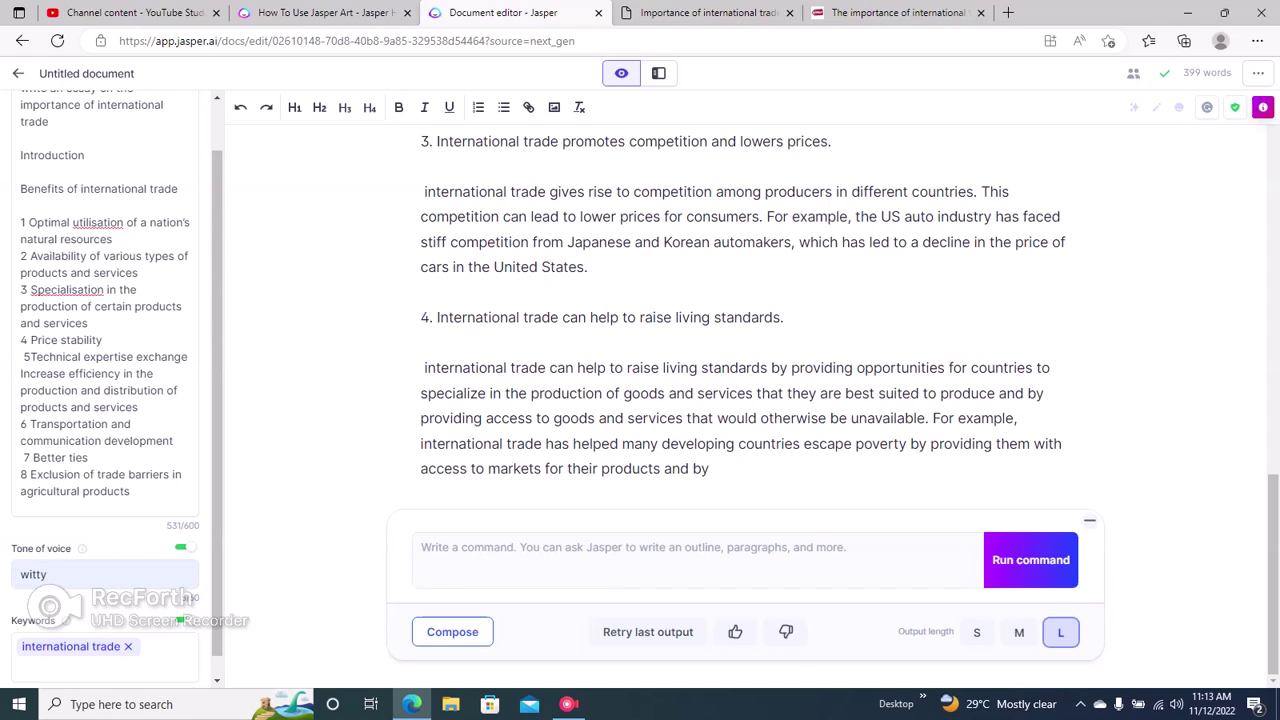
pyautogui.hotkey('ctrl', 'j')
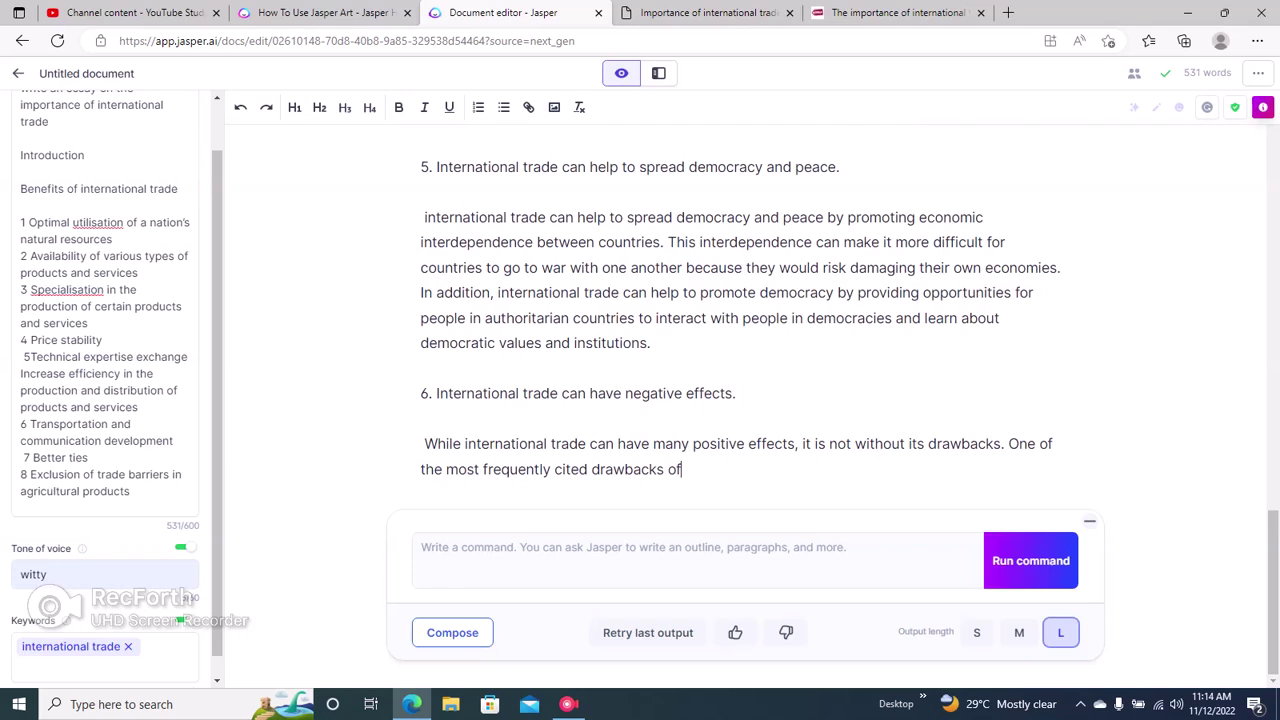
pyautogui.hotkey('ctrl', 'j')
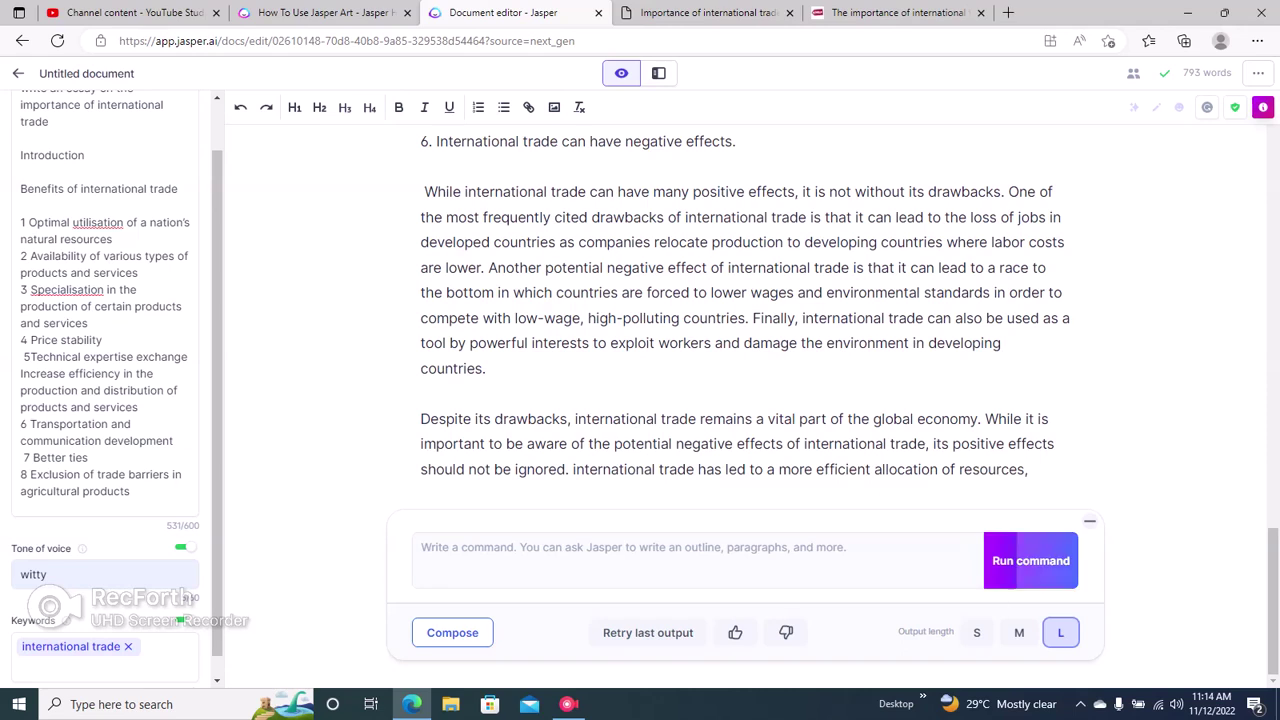
pyautogui.hotkey('ctrl', 'j')
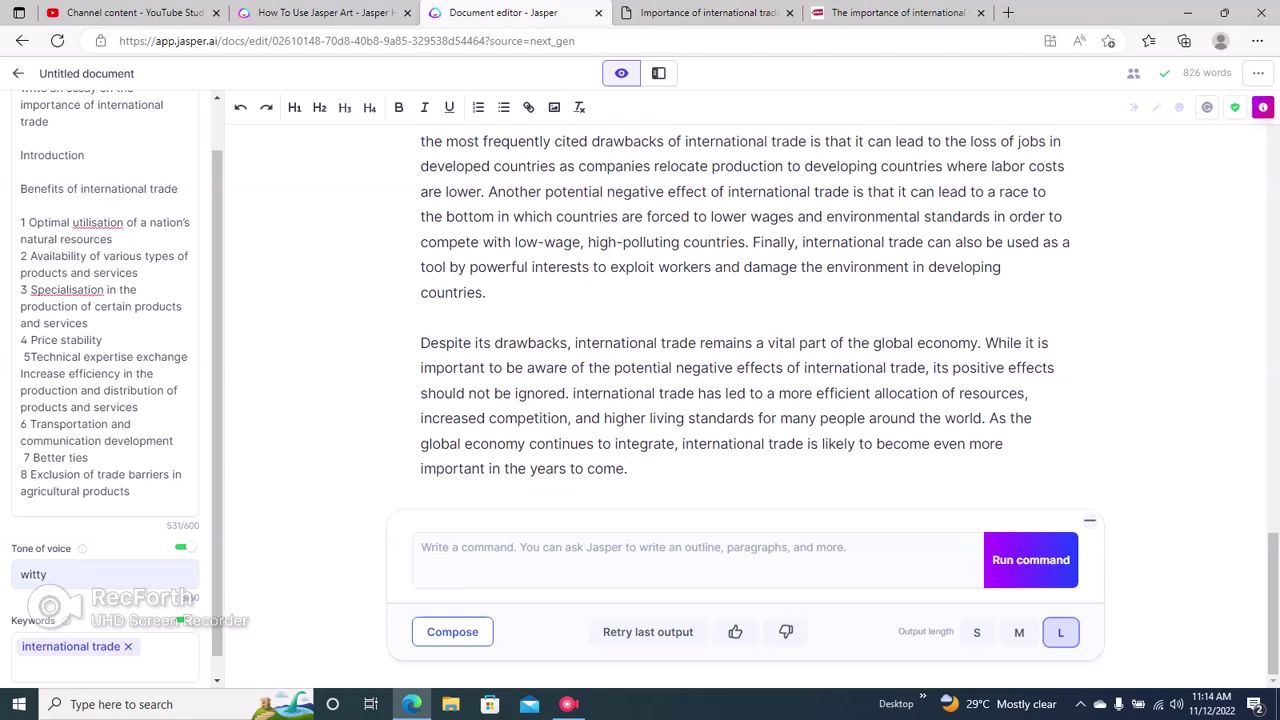
# Step: Delete the 'Introduction' label and begin the first paragraph with a capital 'International'
pyautogui.scroll(2, 745, 300)
pyautogui.scroll(3, 745, 300)
pyautogui.scroll(5, 745, 300)
pyautogui.scroll(5, 745, 300)
pyautogui.scroll(3, 745, 300)
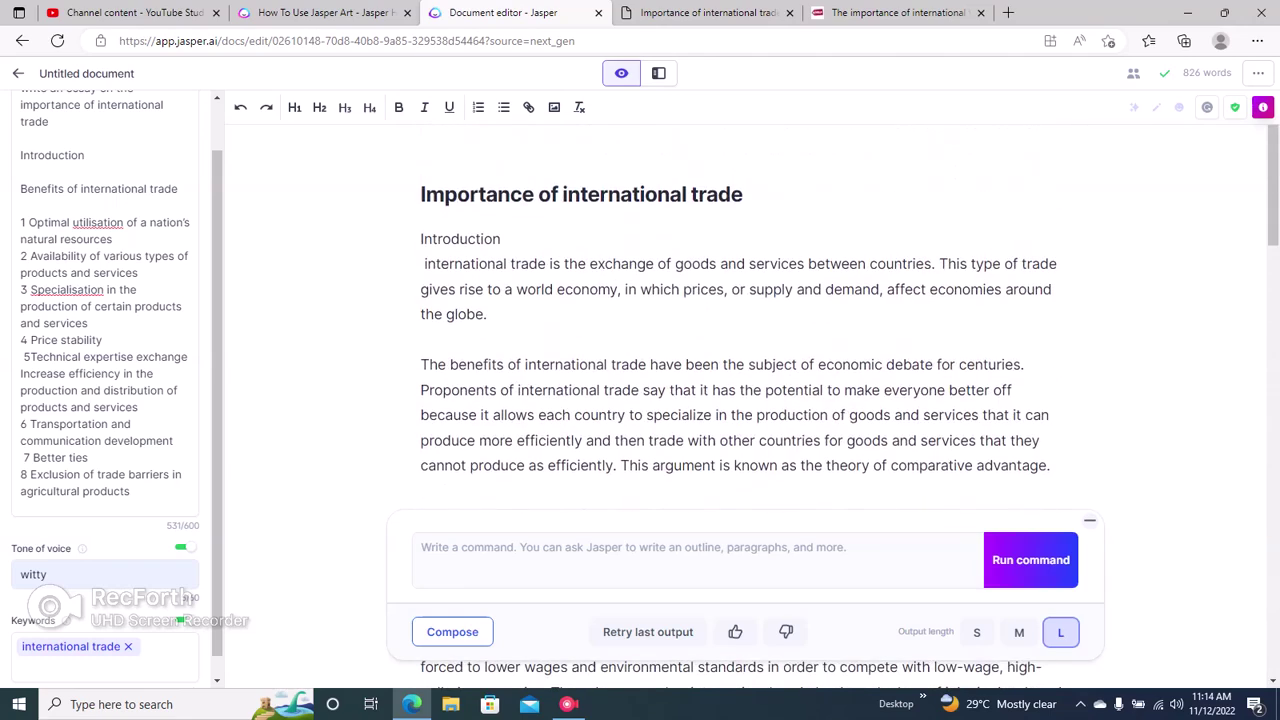
pyautogui.moveTo(500, 239); pyautogui.dragTo(420, 239)
pyautogui.press('BackSpace')
pyautogui.press('BackSpace')
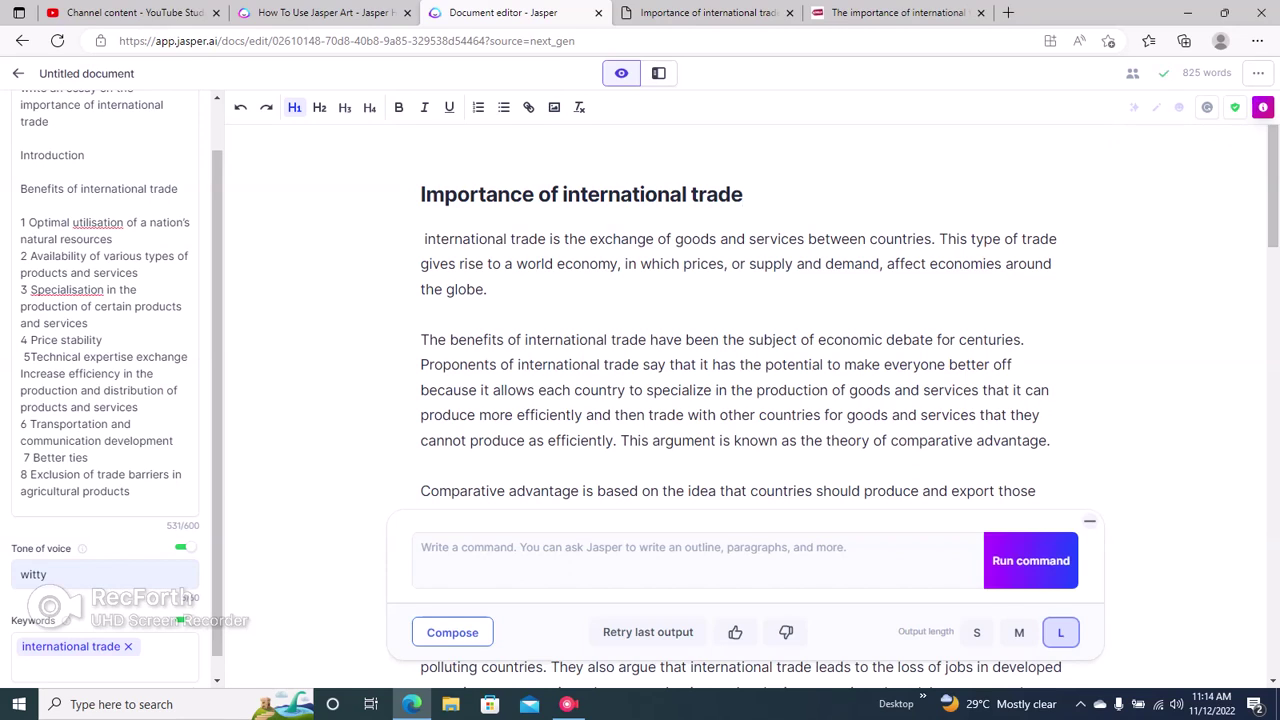
pyautogui.press('Right')
pyautogui.press('Delete')
pyautogui.write('I')
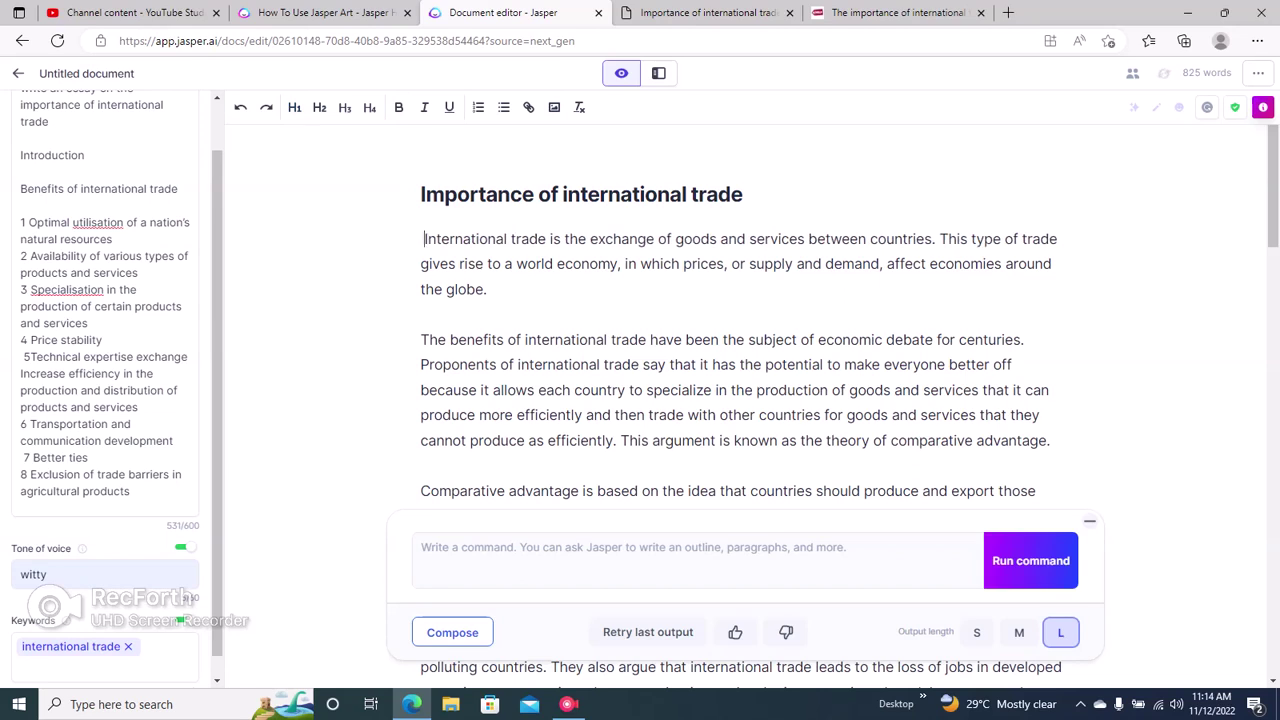
pyautogui.press('BackSpace')
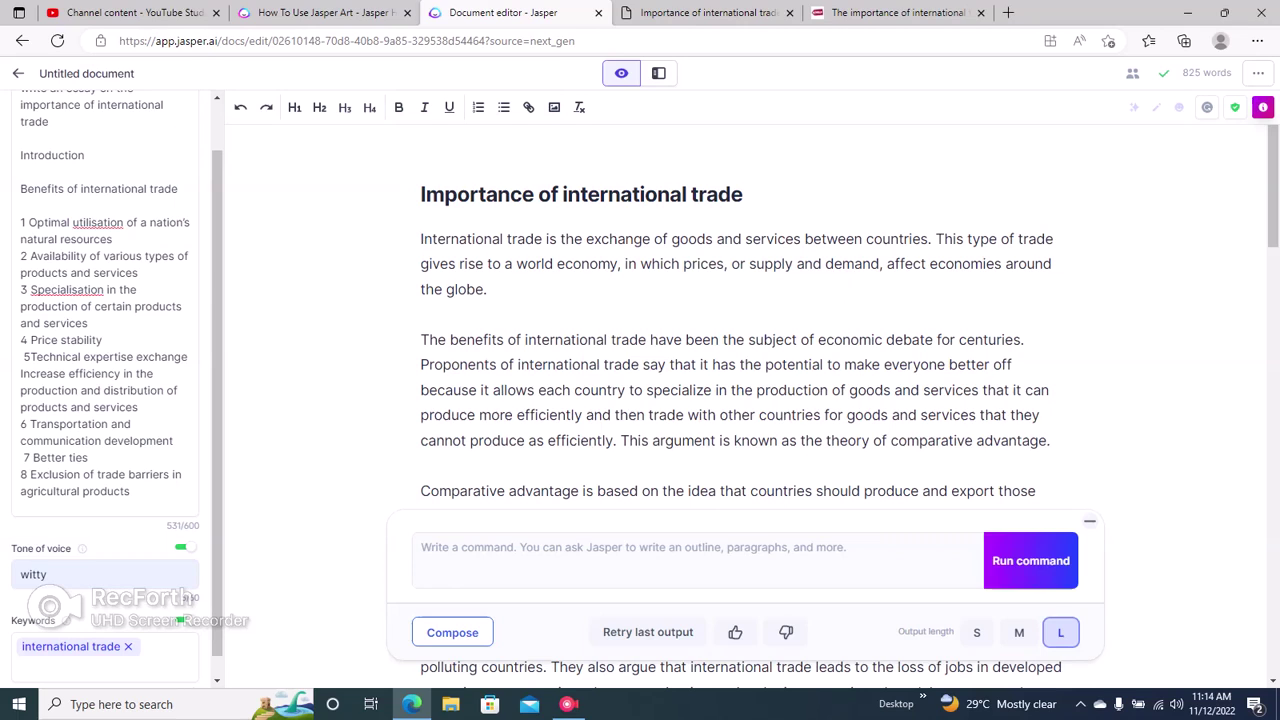
pyautogui.scroll(-1, 740, 400)
pyautogui.scroll(-2, 740, 400)
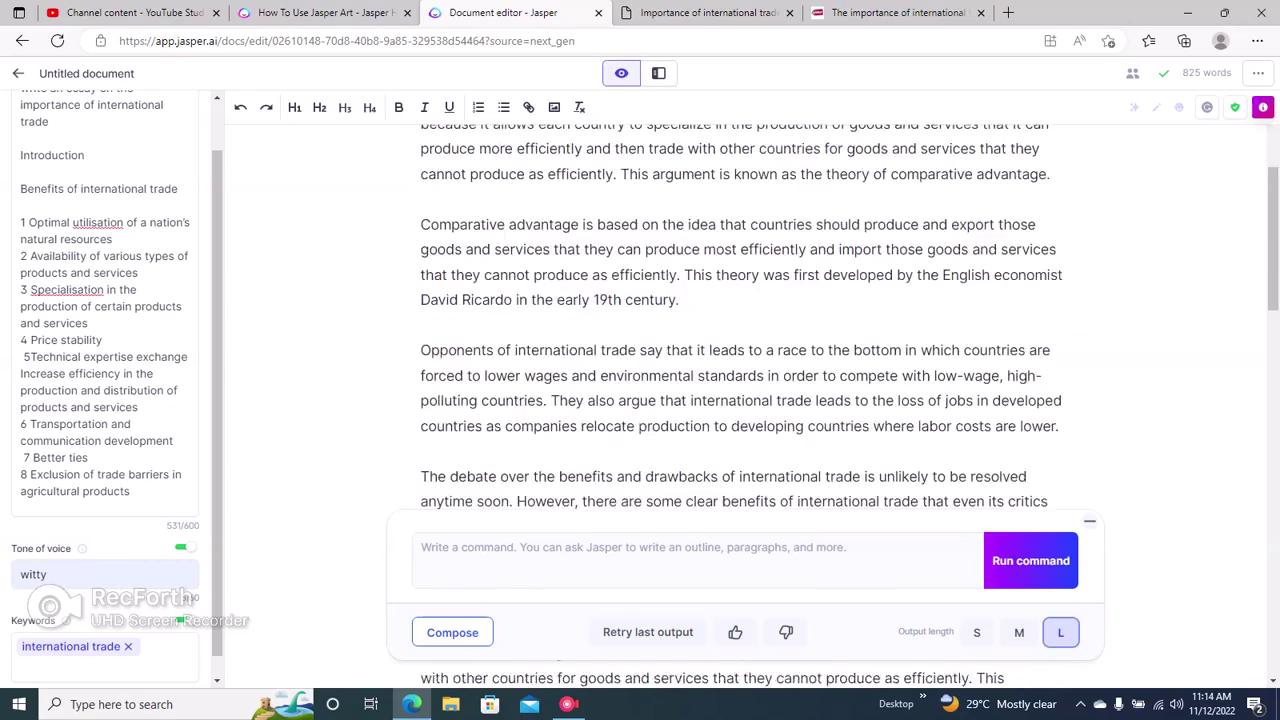
pyautogui.scroll(-2, 740, 400)
pyautogui.scroll(-3, 740, 400)
pyautogui.scroll(-3, 740, 400)
pyautogui.scroll(-3, 740, 400)
pyautogui.scroll(-3, 740, 400)
pyautogui.scroll(-3, 740, 400)
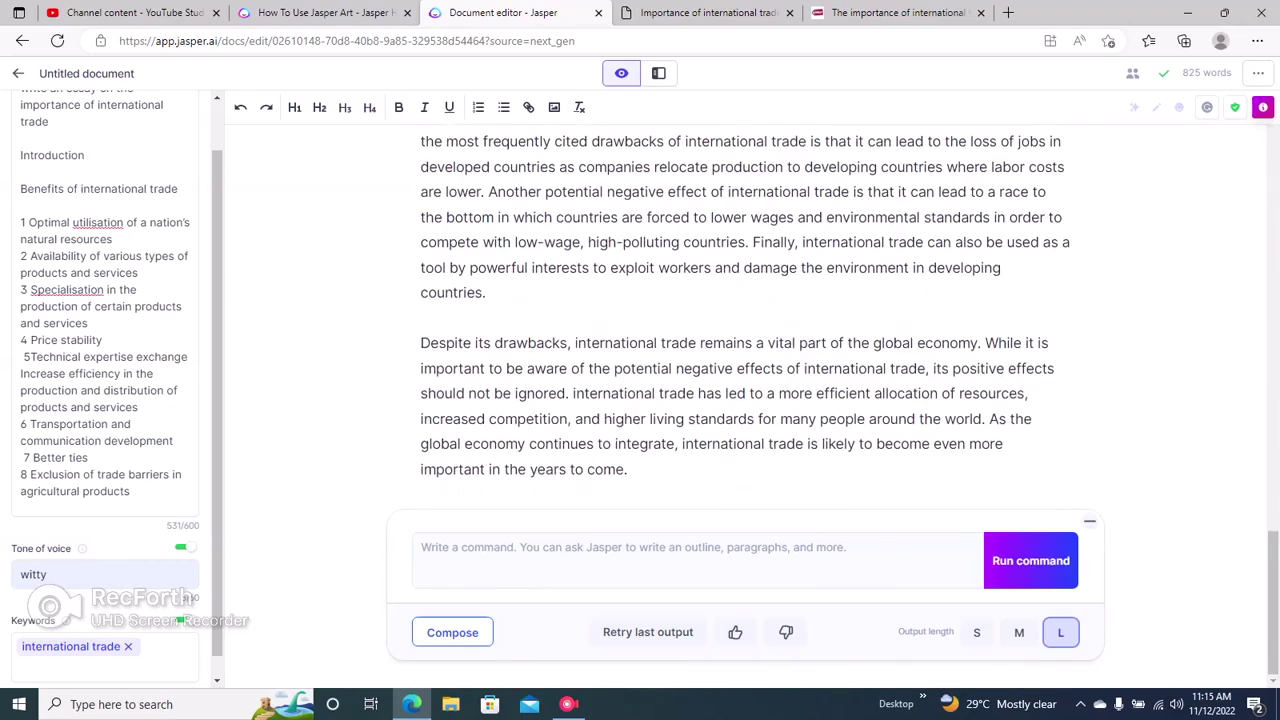
pyautogui.scroll(2, 740, 300)
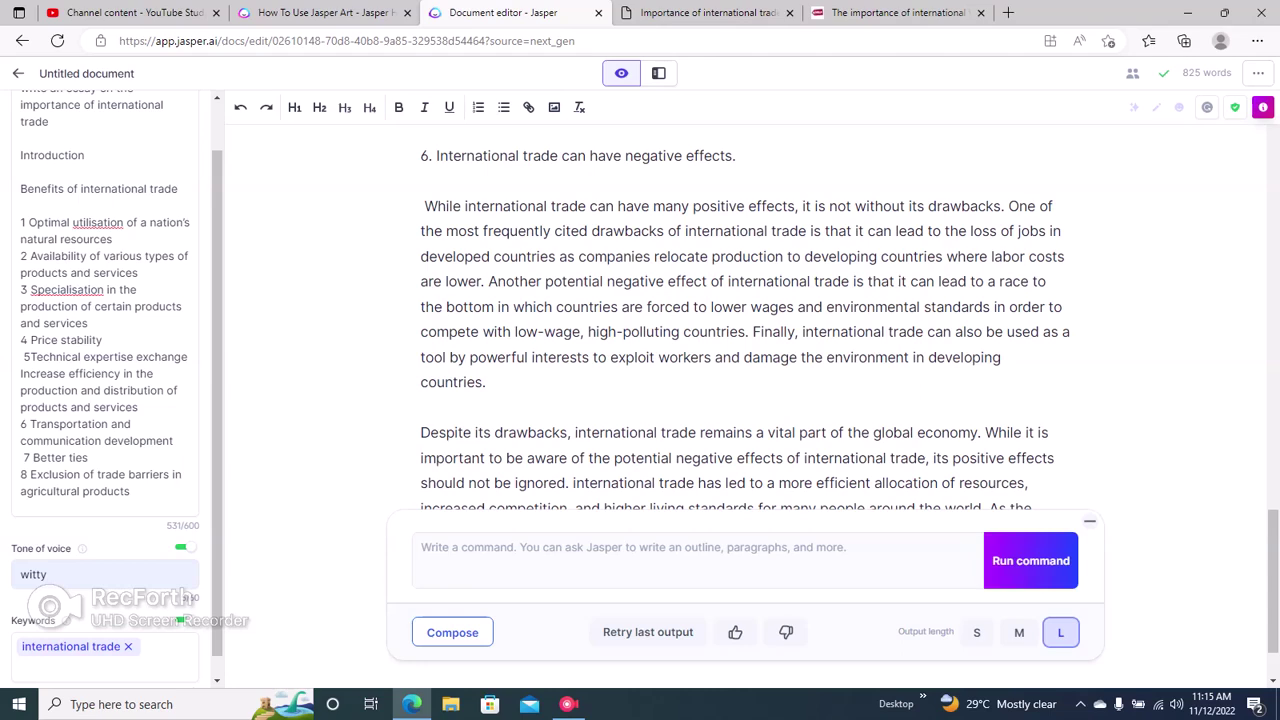
pyautogui.scroll(5, 745, 310)
pyautogui.scroll(5, 745, 310)
pyautogui.scroll(5, 745, 310)
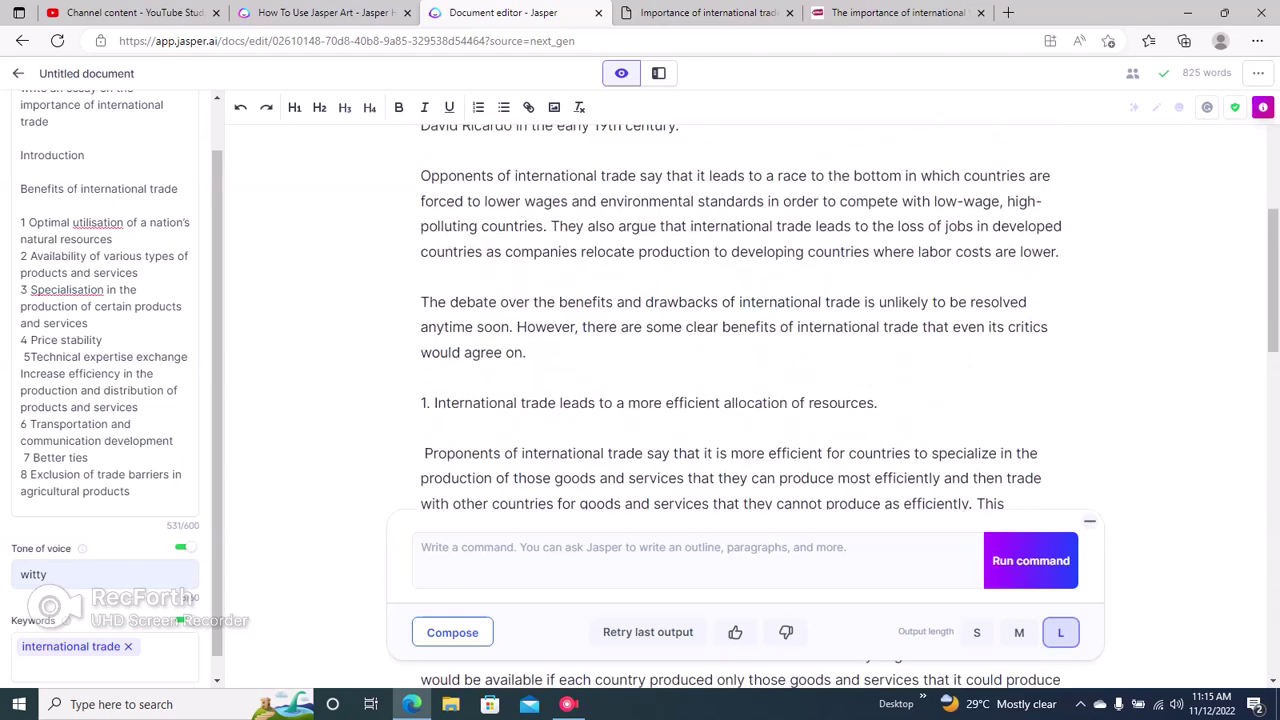
pyautogui.scroll(3, 745, 350)
pyautogui.scroll(1, 745, 350)
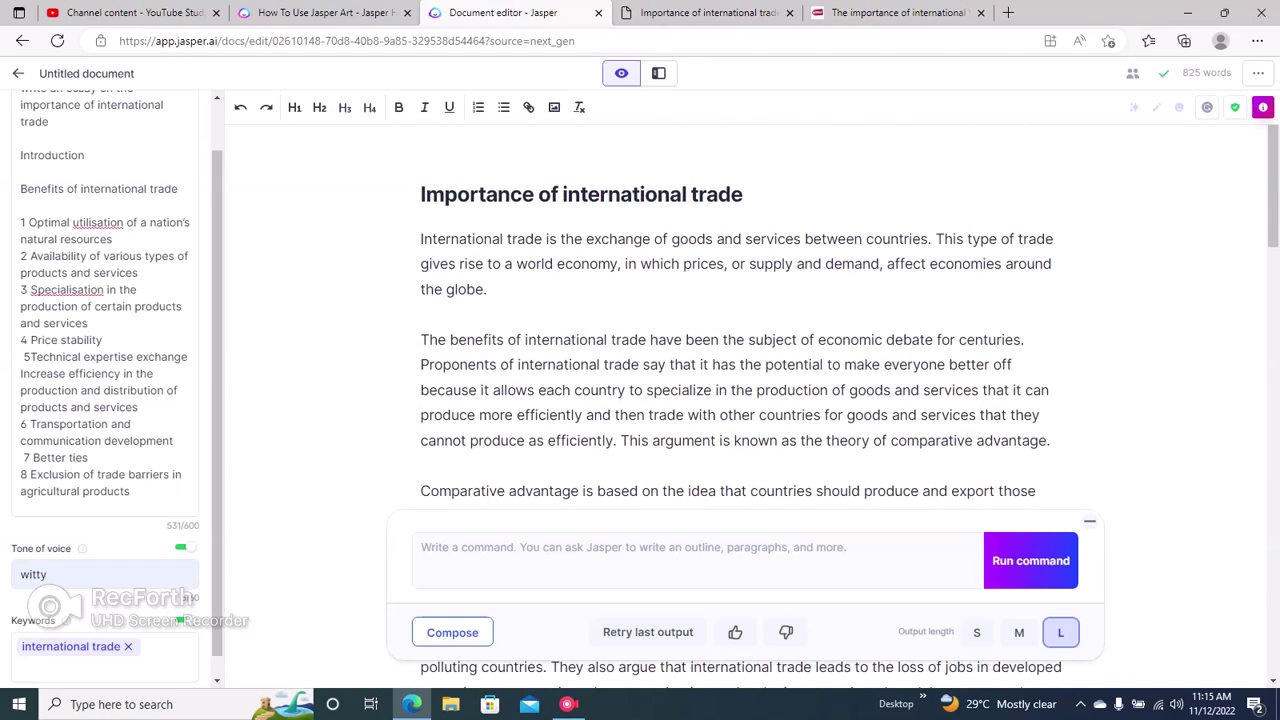